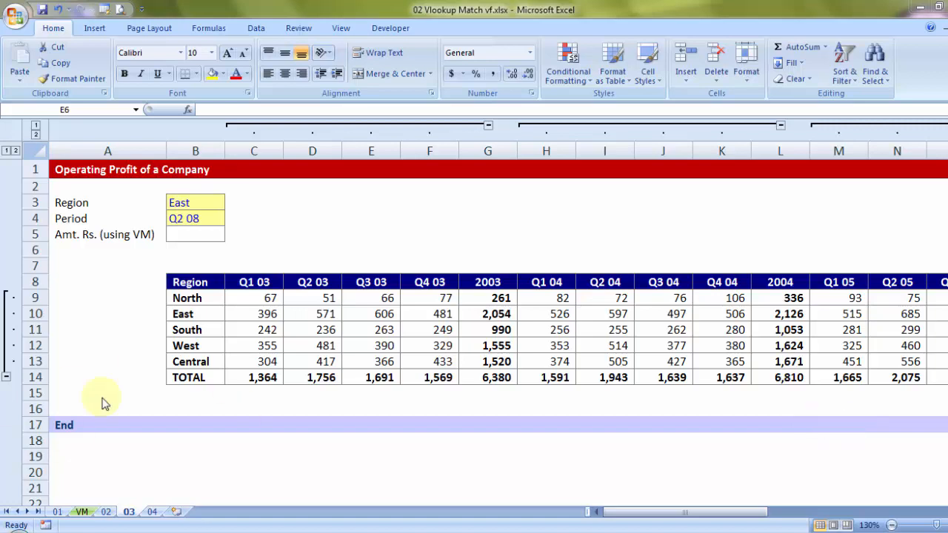
- Examine the operating profit table's region names, quarterly headers and yearly total columns through 2008
{"action": "left_click_drag", "start_coordinate": [189, 282], "coordinate": [195, 371]}
{"action": "left_click_drag", "start_coordinate": [259, 282], "coordinate": [430, 285]}
{"action": "left_click", "coordinate": [478, 301]}
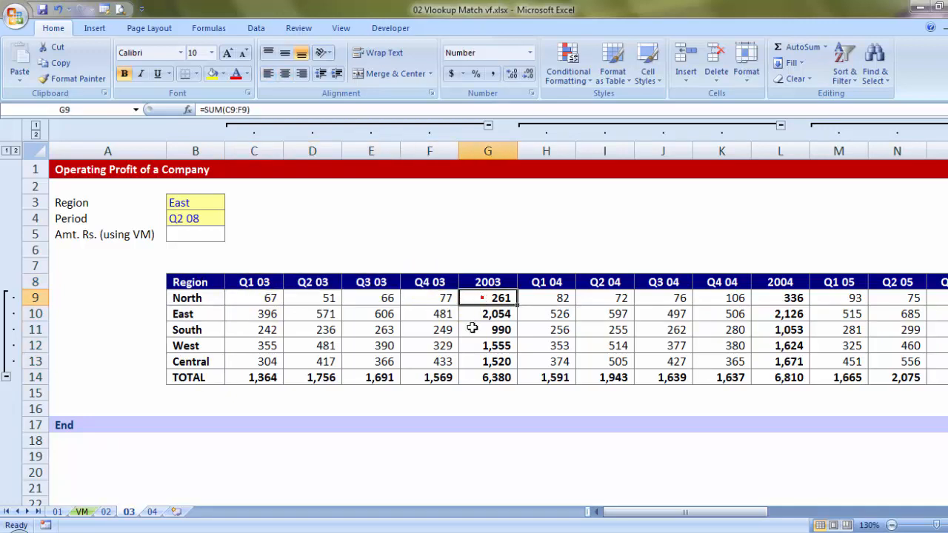
{"action": "left_click_drag", "start_coordinate": [499, 282], "coordinate": [499, 376]}
{"action": "left_click_drag", "start_coordinate": [773, 288], "coordinate": [777, 378]}
{"action": "left_click_drag", "start_coordinate": [722, 513], "coordinate": [944, 510]}
{"action": "left_click_drag", "start_coordinate": [905, 276], "coordinate": [905, 394]}
{"action": "left_click_drag", "start_coordinate": [832, 514], "coordinate": [583, 510]}
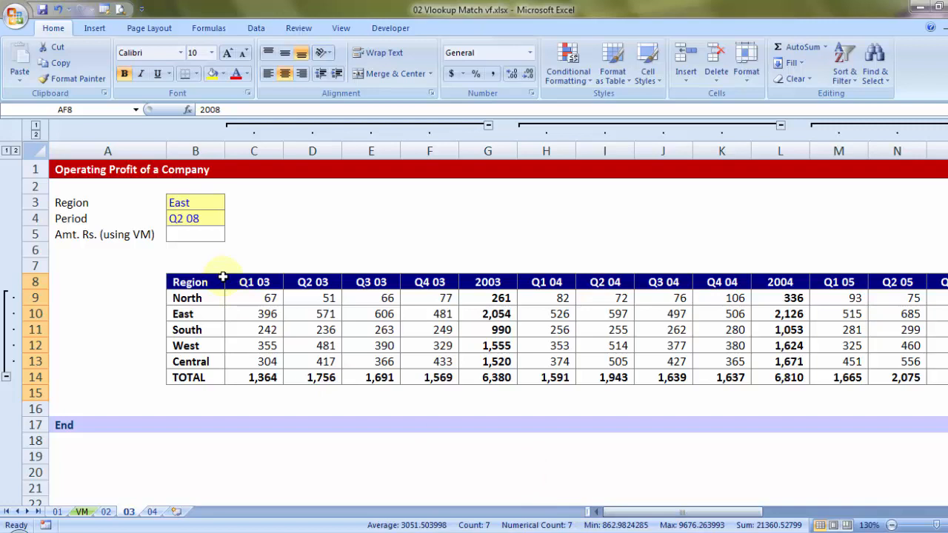
- Try North as the Region in B3 and undo the change
{"action": "left_click", "coordinate": [188, 204]}
{"action": "left_click", "coordinate": [192, 219]}
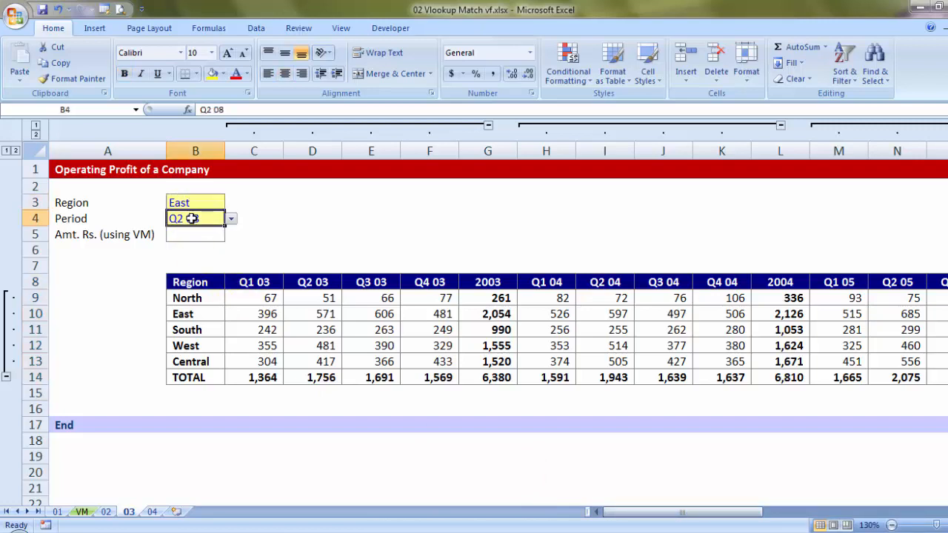
{"action": "left_click", "coordinate": [231, 219]}
{"action": "left_click", "coordinate": [231, 219]}
{"action": "left_click", "coordinate": [208, 198]}
{"action": "left_click", "coordinate": [231, 202]}
{"action": "left_click", "coordinate": [208, 216]}
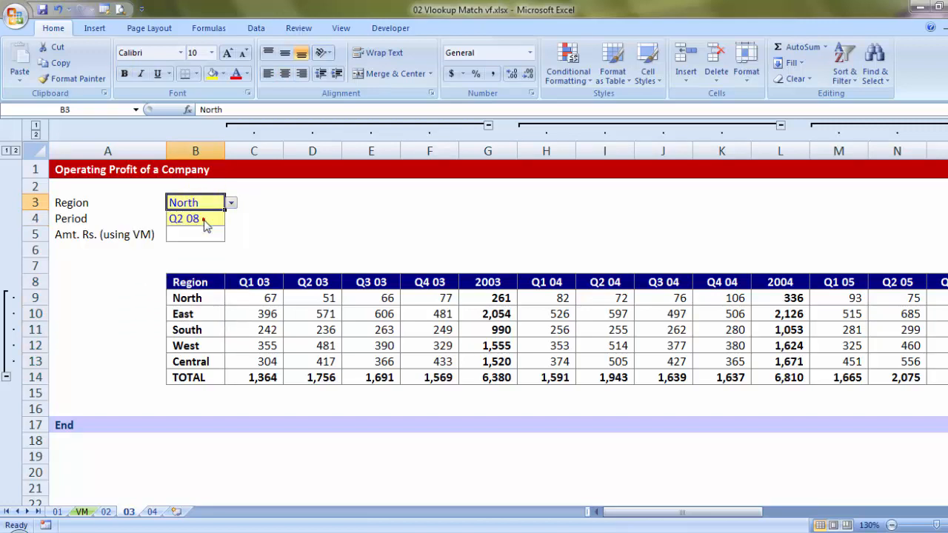
{"action": "key", "text": "ctrl+z"}
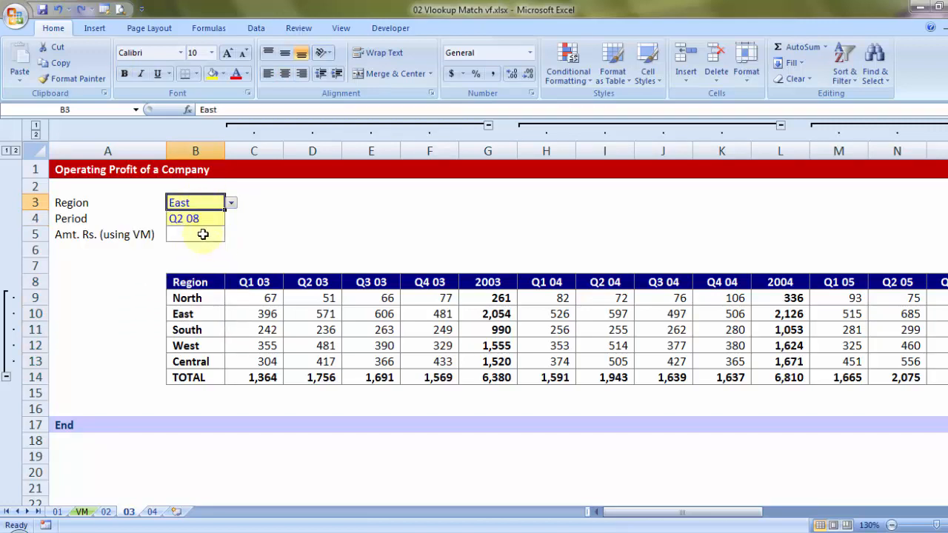
- Start a VLOOKUP formula in the amount cell B5 with region cell B3 as the lookup value
{"action": "left_click", "coordinate": [204, 234]}
{"action": "key", "text": "ctrl+c"}
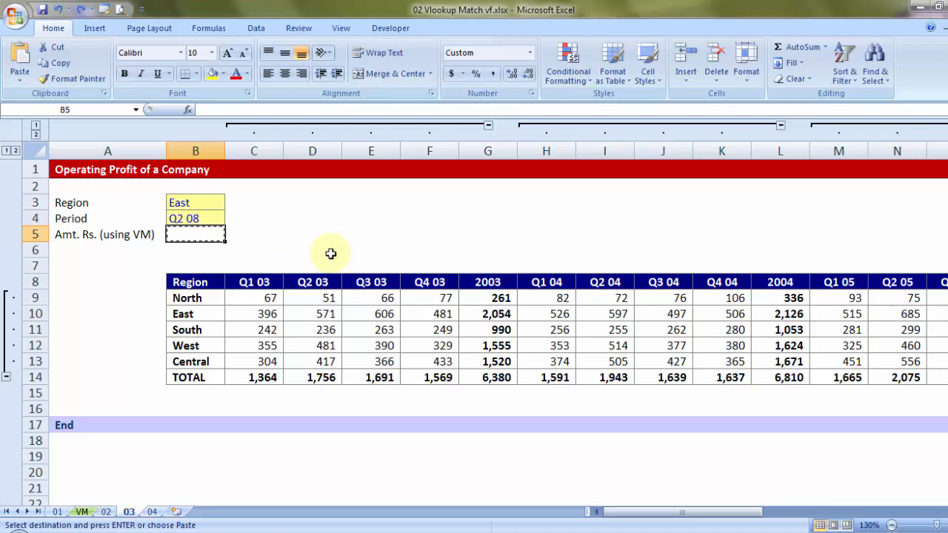
{"action": "type", "text": "=vl"}
{"action": "key", "text": "Tab"}
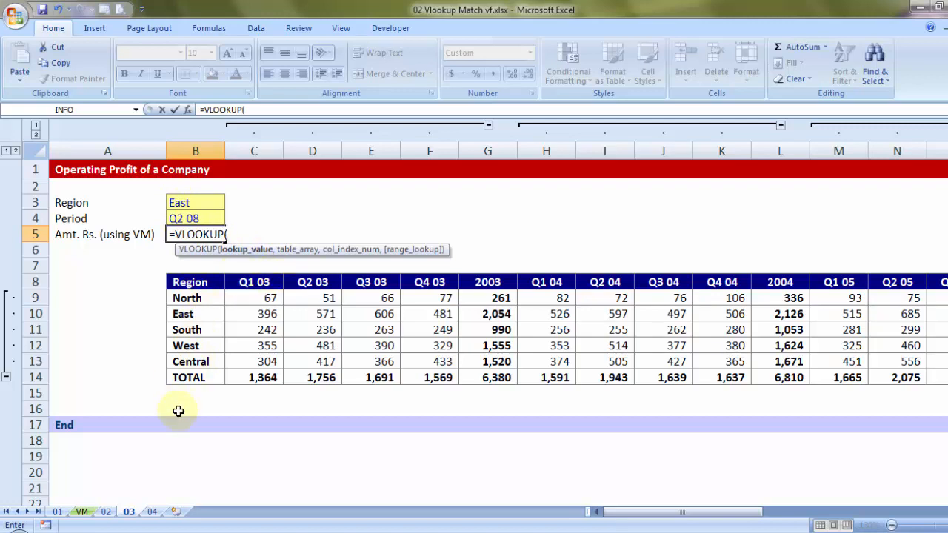
{"action": "left_click", "coordinate": [197, 203]}
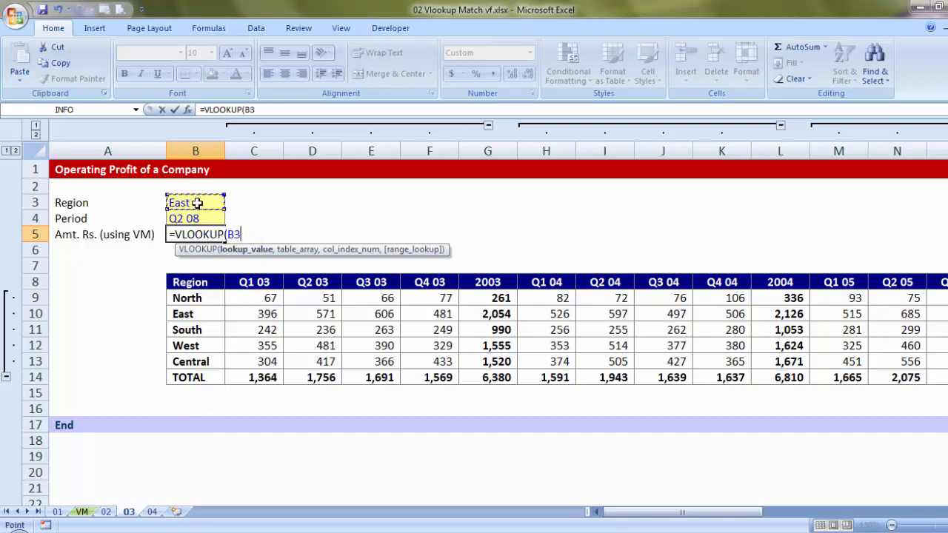
{"action": "type", "text": ","}
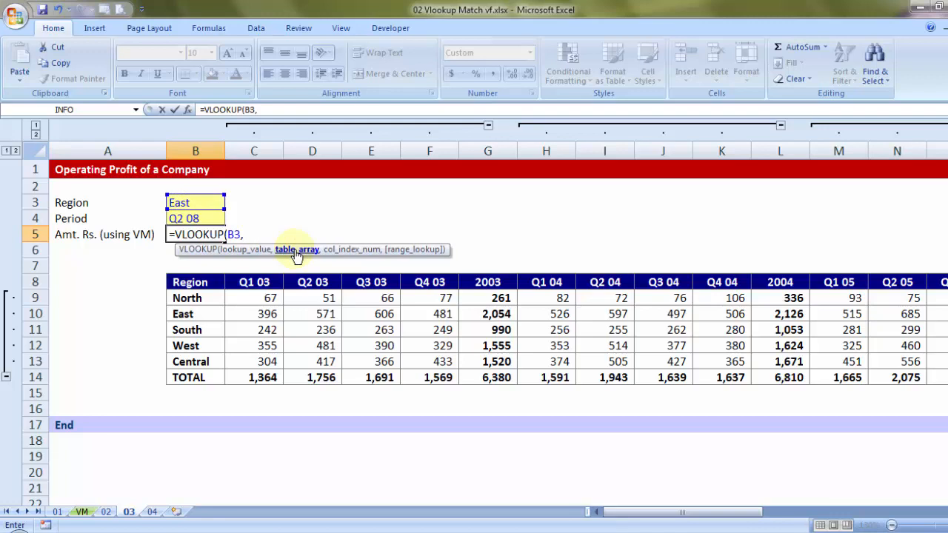
- Add the whole profit table as the VLOOKUP table array with the absolute reference $B$8:$AF$14
{"action": "left_click", "coordinate": [207, 283]}
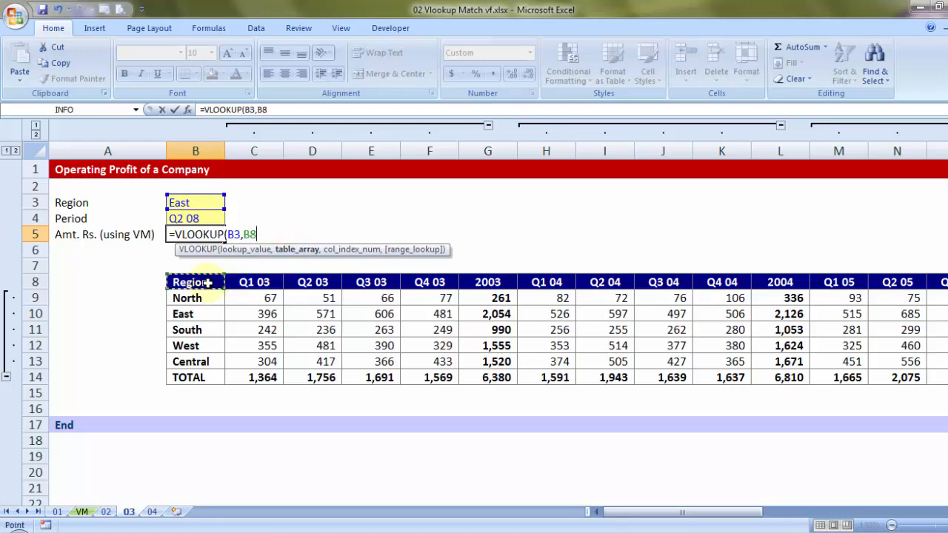
{"action": "key", "text": "ctrl+shift+Down"}
{"action": "key", "text": "ctrl+shift+Right"}
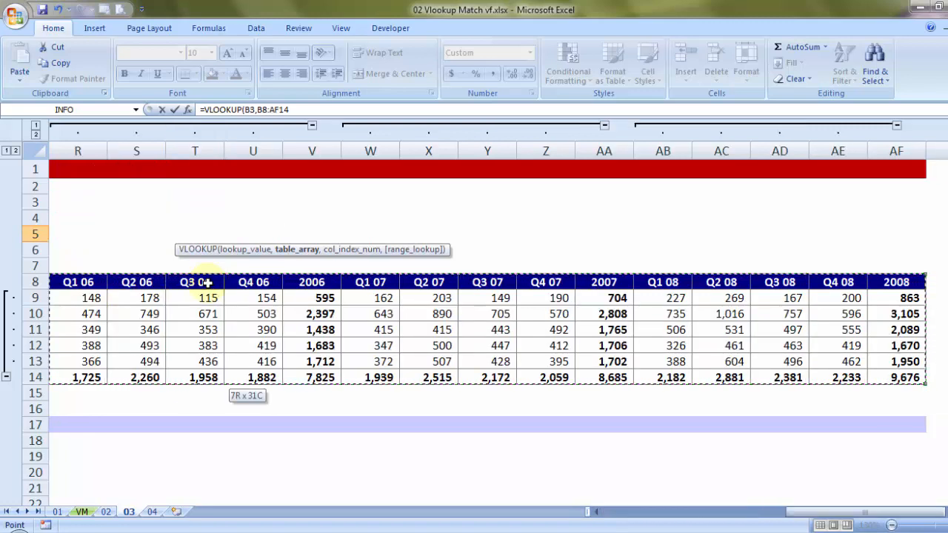
{"action": "key", "text": "F4"}
{"action": "type", "text": ","}
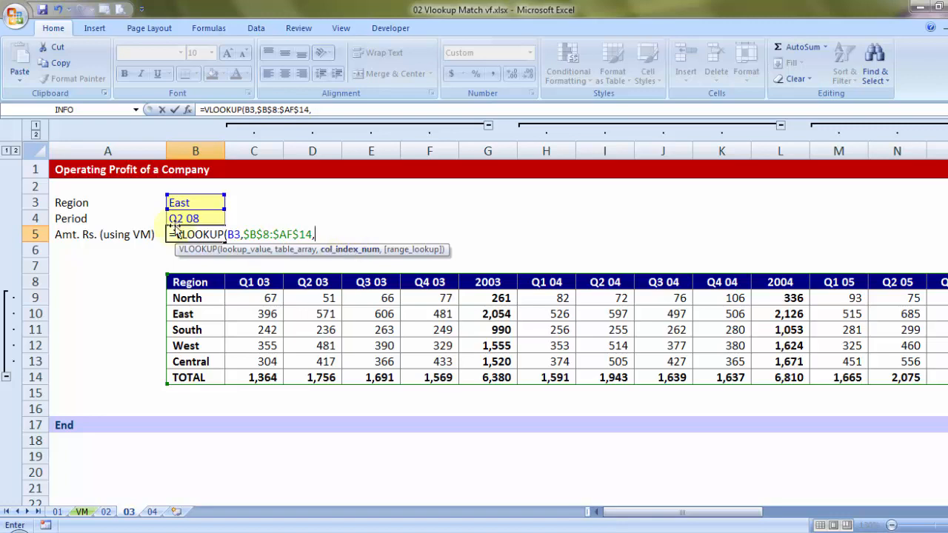
- Count the table columns from the Region header to Q2 08 to work out the column index
{"action": "key", "text": "Down"}
{"action": "key", "text": "Down"}
{"action": "key", "text": "Down"}
{"action": "key", "text": "Right"}
{"action": "key", "text": "Right"}
{"action": "key", "text": "Right"}
{"action": "key", "text": "Right"}
{"action": "key", "text": "Right"}
{"action": "key", "text": "Right"}
{"action": "key", "text": "Right"}
{"action": "key", "text": "Right"}
{"action": "key", "text": "Right"}
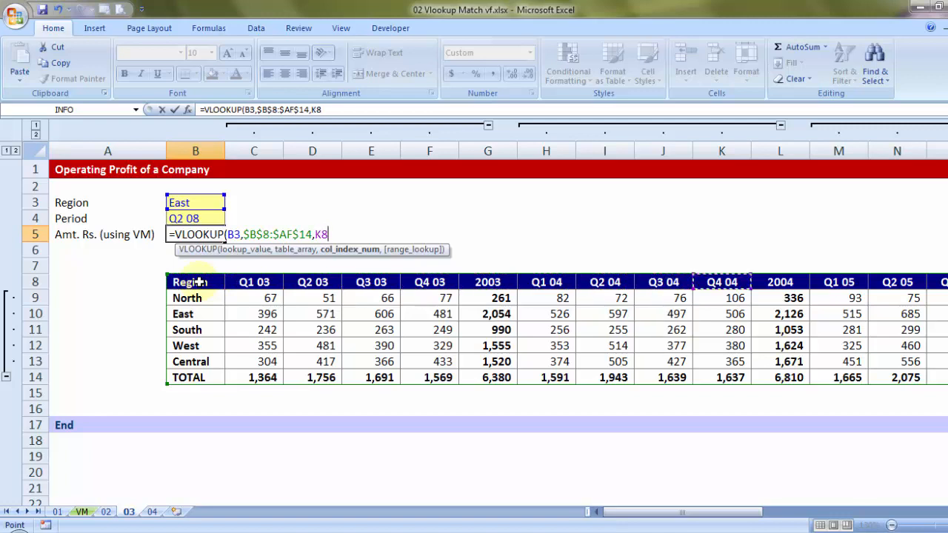
{"action": "key", "text": "Right"}
{"action": "key", "text": "Right"}
{"action": "key", "text": "Right"}
{"action": "key", "text": "Right"}
{"action": "key", "text": "Right"}
{"action": "key", "text": "Right"}
{"action": "key", "text": "Right"}
{"action": "key", "text": "Right"}
{"action": "key", "text": "Right"}
{"action": "key", "text": "Right"}
{"action": "key", "text": "Right"}
{"action": "key", "text": "Right"}
{"action": "key", "text": "Right"}
{"action": "key", "text": "Right"}
{"action": "key", "text": "Right"}
{"action": "key", "text": "Right"}
{"action": "key", "text": "Right"}
{"action": "key", "text": "Right"}
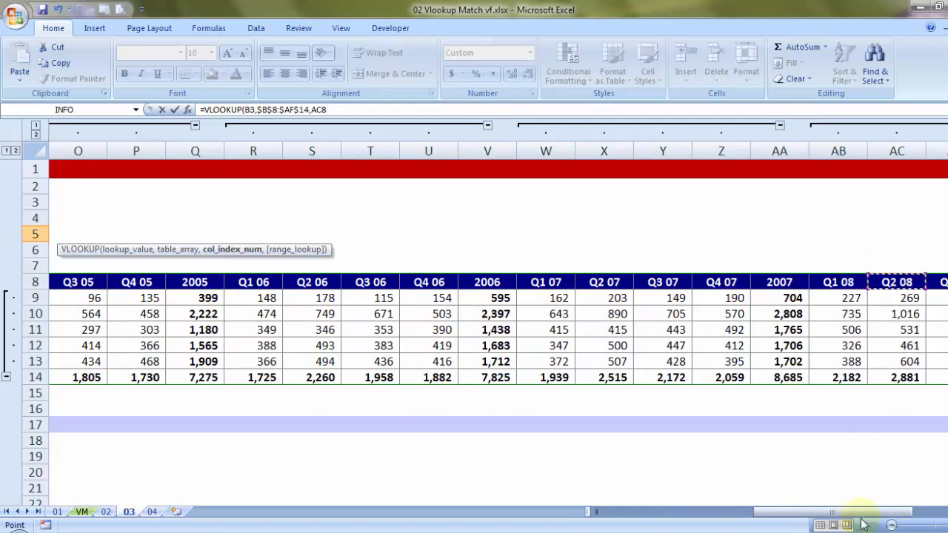
{"action": "left_click_drag", "start_coordinate": [770, 511], "coordinate": [620, 511]}
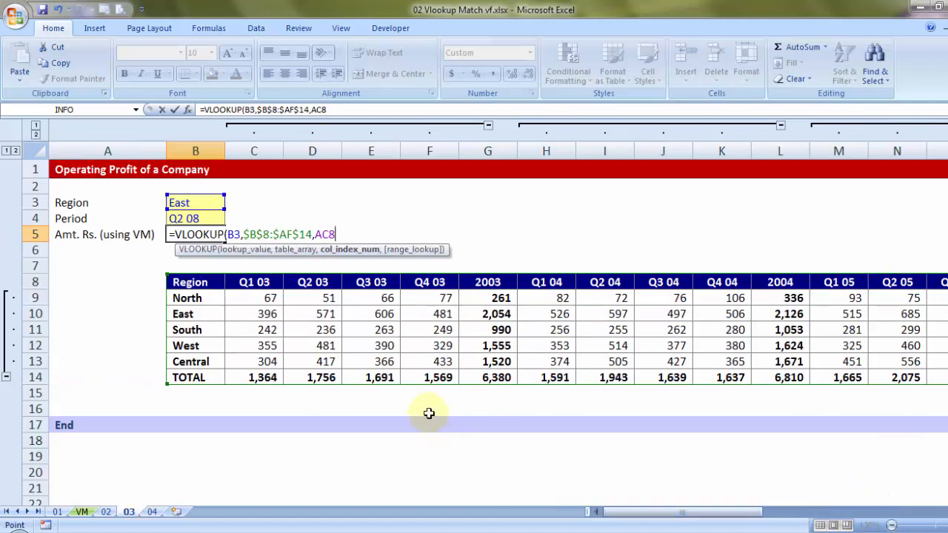
- Set the VLOOKUP column index to 28 with FALSE for an exact match, and enter the formula
{"action": "left_click_drag", "start_coordinate": [316, 235], "coordinate": [399, 242]}
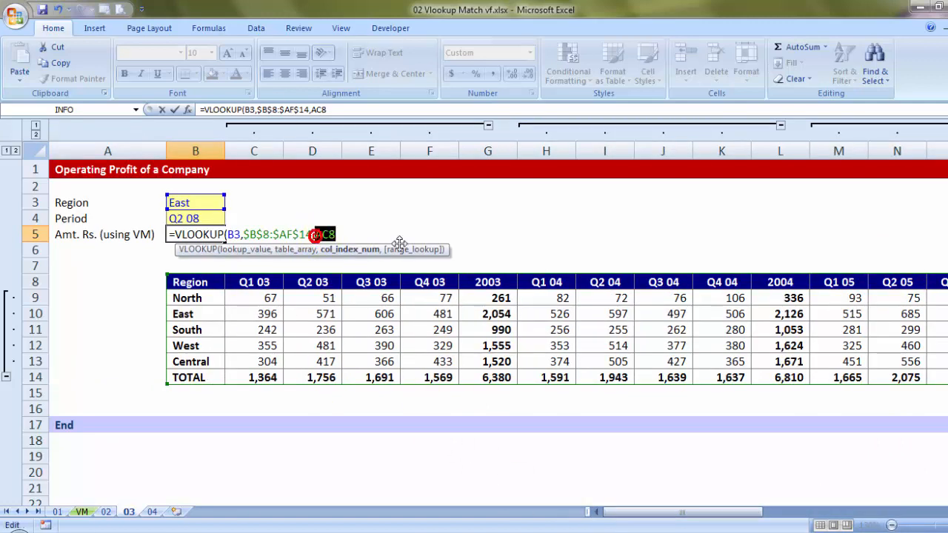
{"action": "type", "text": "28,"}
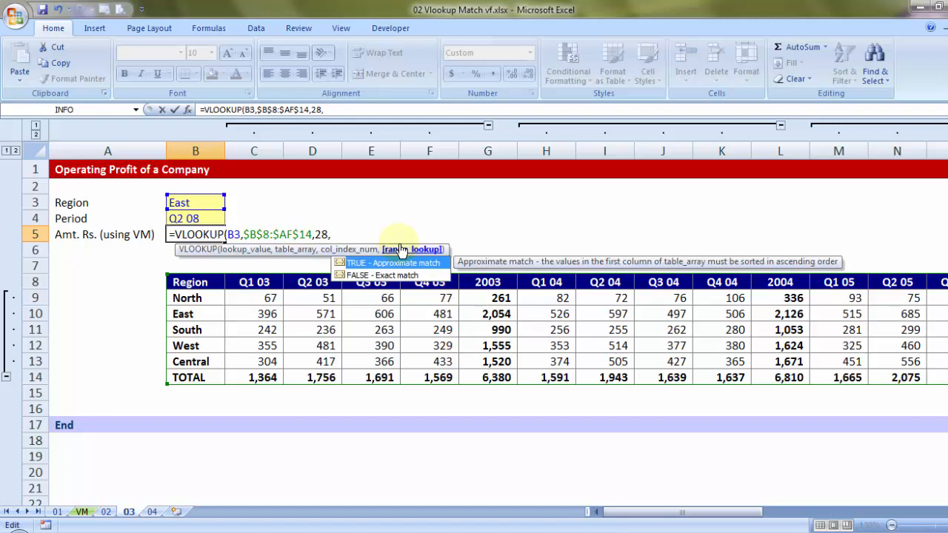
{"action": "key", "text": "Down"}
{"action": "key", "text": "Tab"}
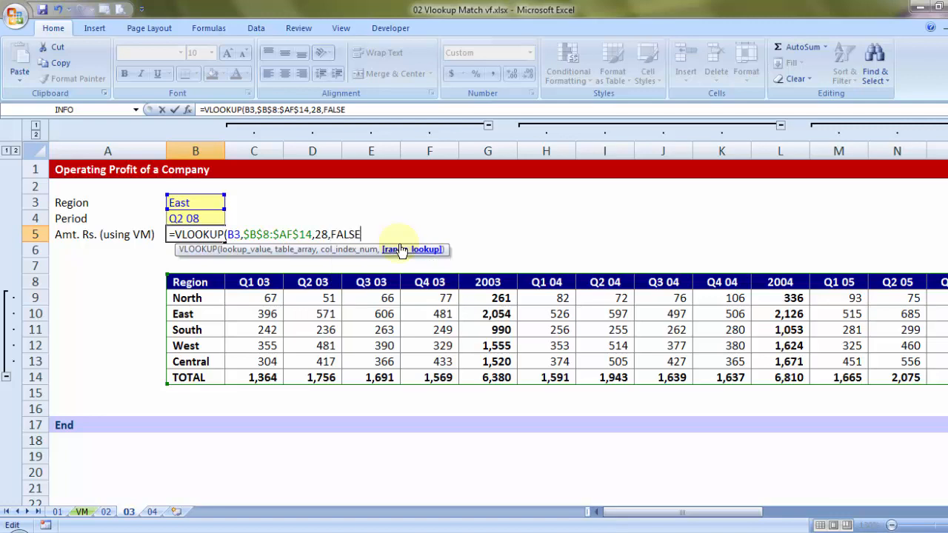
{"action": "key", "text": "Return"}
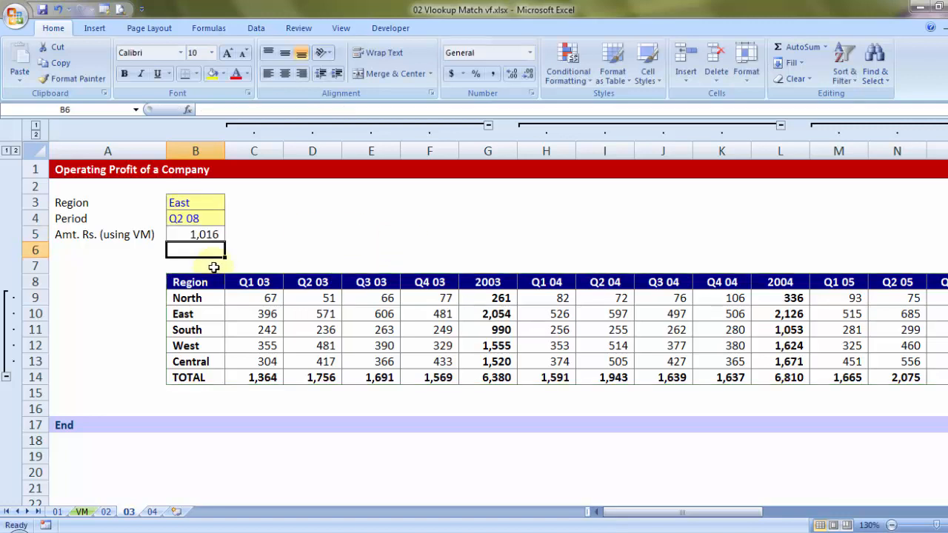
- Test the formula with Q1 08 as the Period in B4 and undo the change
{"action": "left_click", "coordinate": [203, 235]}
{"action": "left_click", "coordinate": [203, 219]}
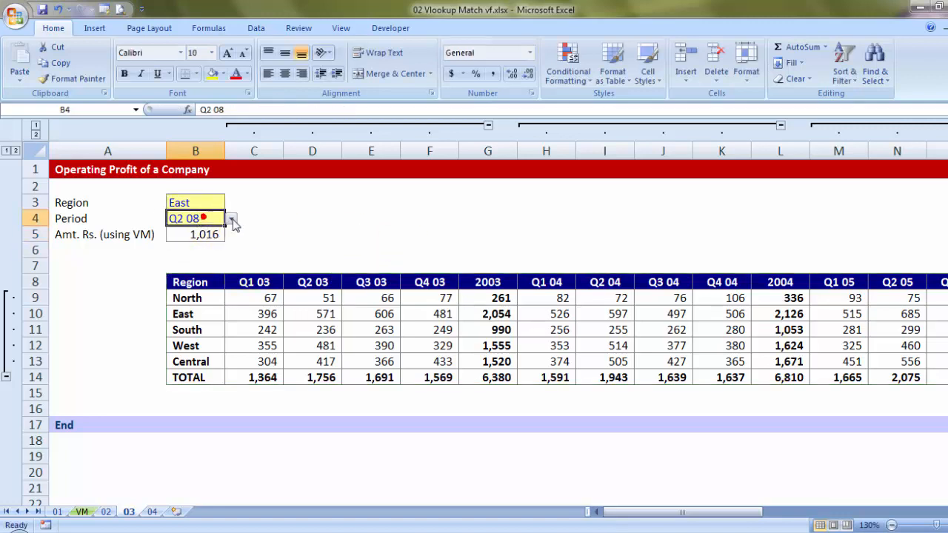
{"action": "left_click", "coordinate": [231, 219]}
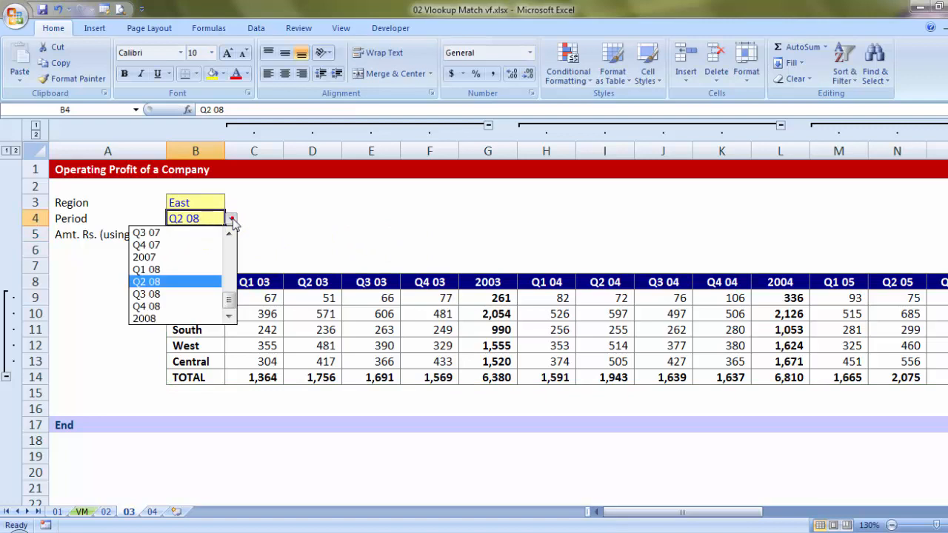
{"action": "left_click", "coordinate": [173, 268]}
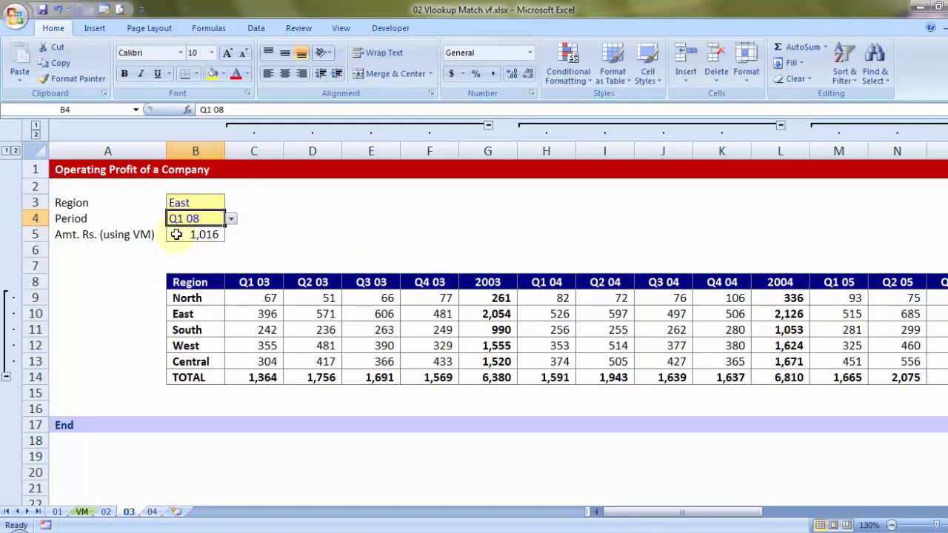
{"action": "key", "text": "ctrl+z"}
- Replace the hard-coded column index in the B5 VLOOKUP with a nested, empty MATCH function
{"action": "double_click", "coordinate": [222, 237]}
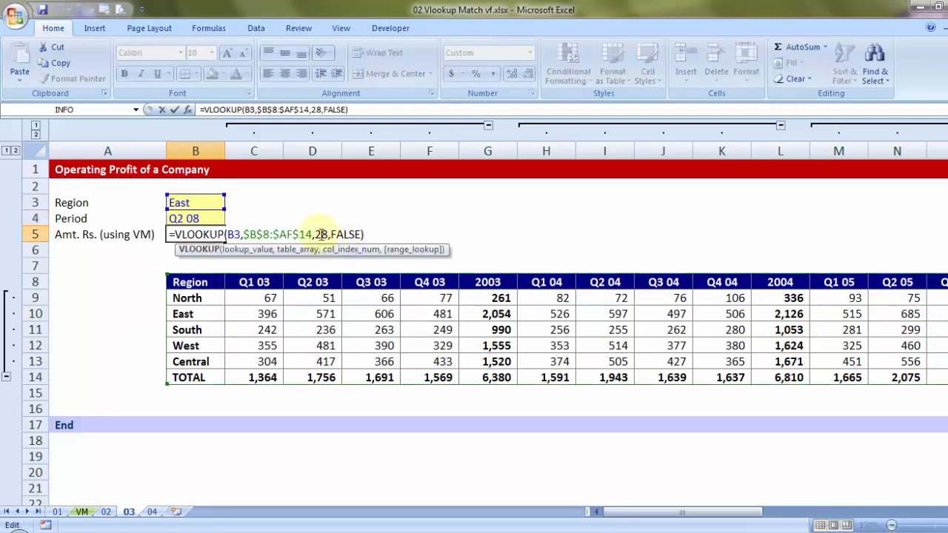
{"action": "double_click", "coordinate": [321, 234]}
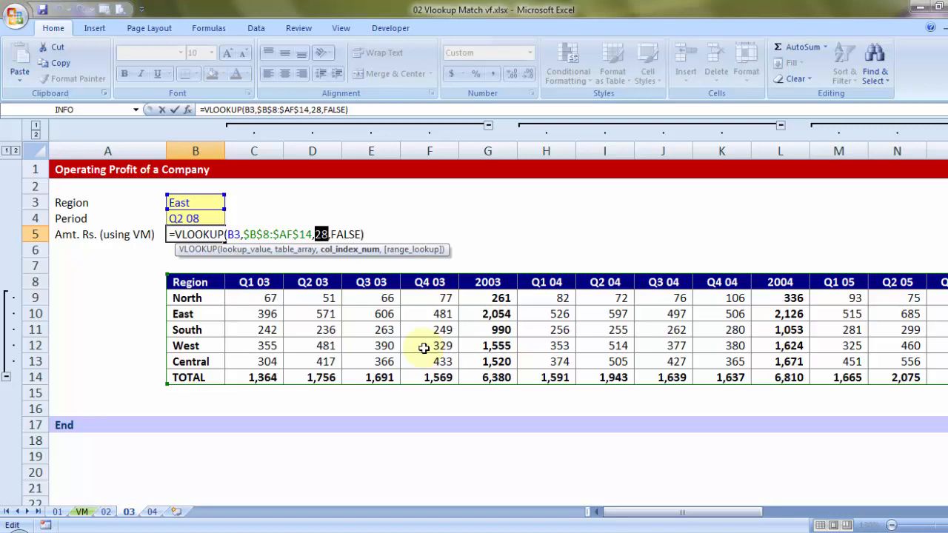
{"action": "key", "text": "BackSpace"}
{"action": "type", "text": "match"}
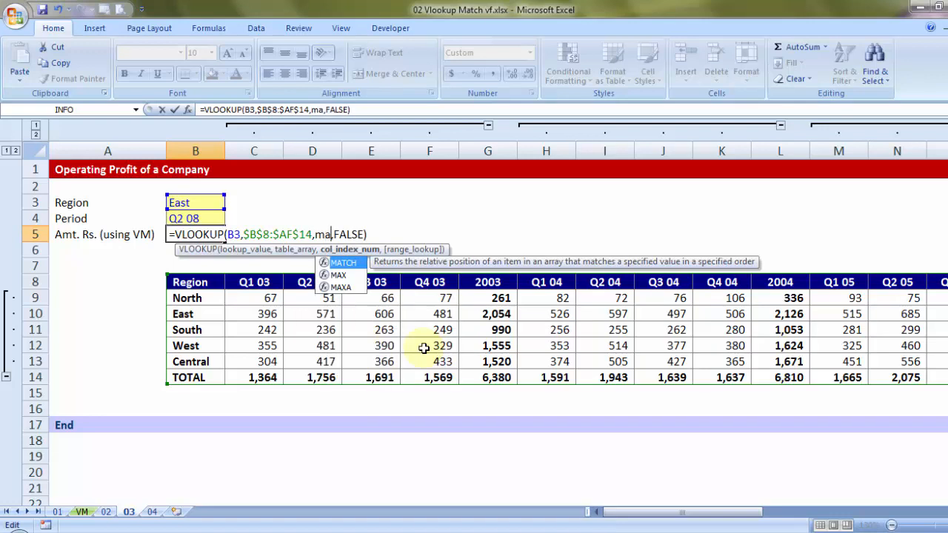
{"action": "key", "text": "Tab"}
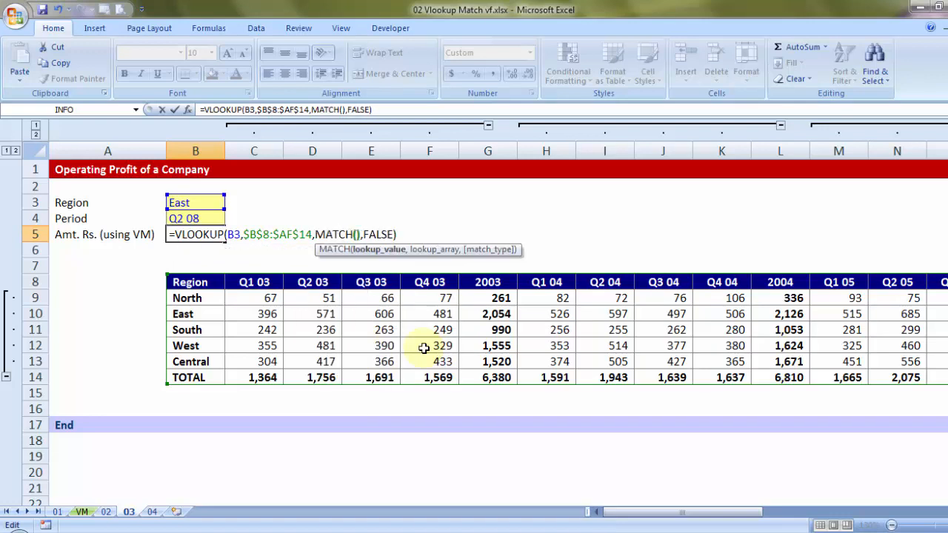
{"action": "type", "text": ")"}
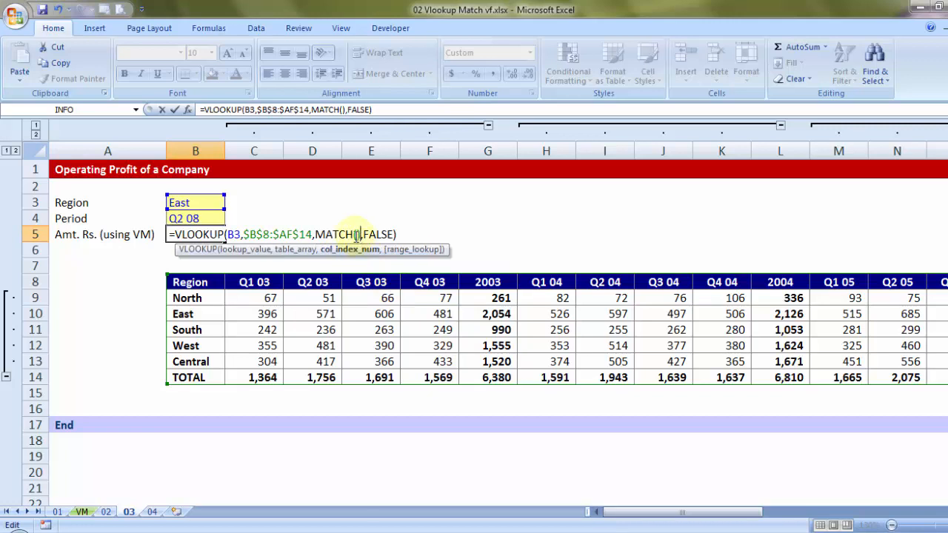
{"action": "left_click", "coordinate": [356, 234]}
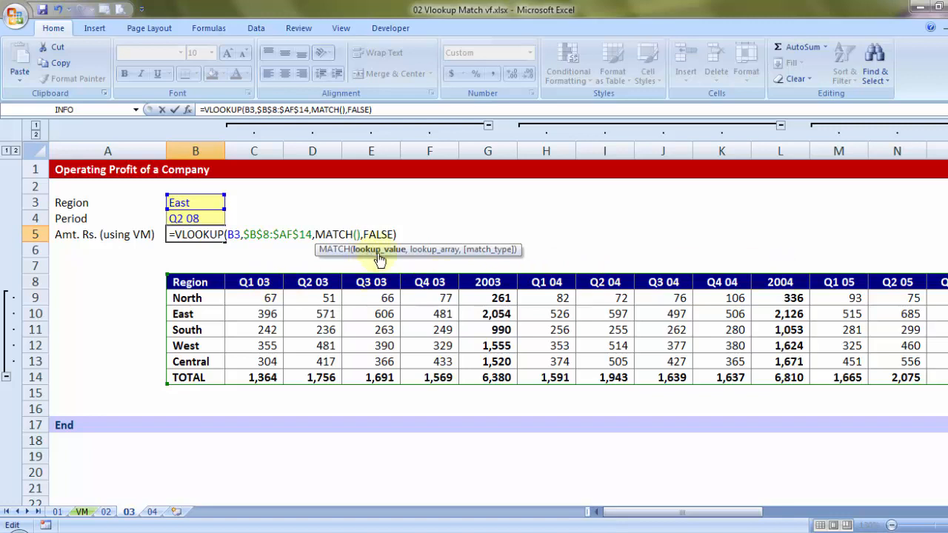
- Set the MATCH lookup value to the period cell B4
{"action": "left_click", "coordinate": [182, 203]}
{"action": "left_click", "coordinate": [185, 215]}
{"action": "type", "text": ","}
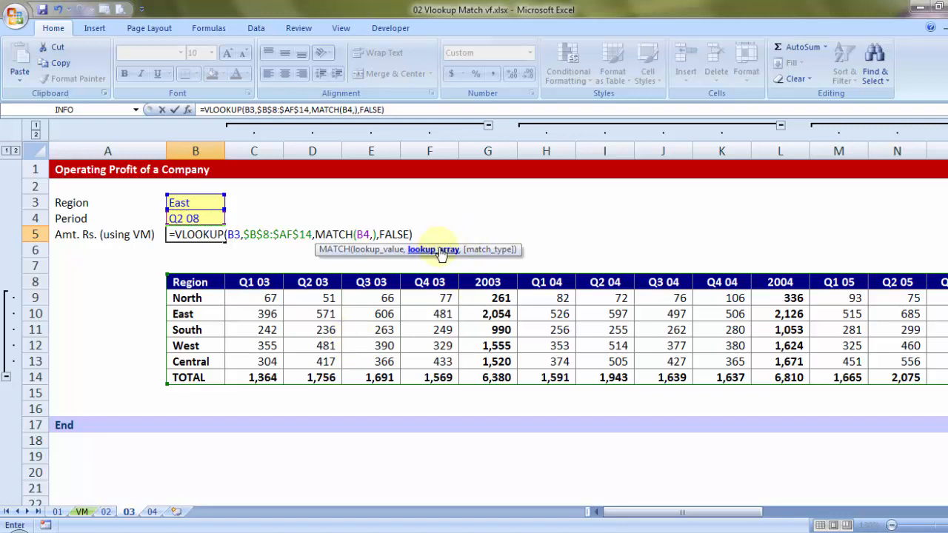
- Set the MATCH lookup array to the absolute header row $B$8:$AF$8 with match type 0, and review its arguments
{"action": "left_click", "coordinate": [237, 282]}
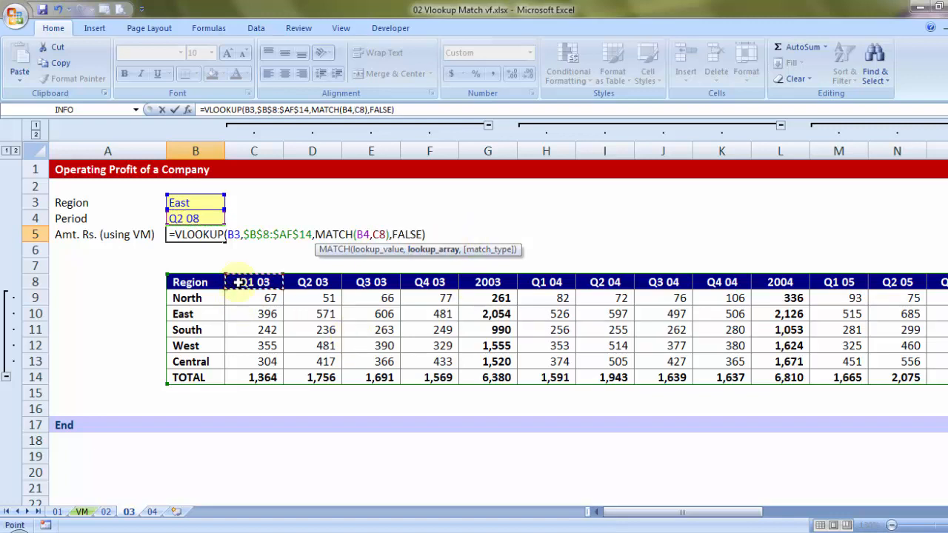
{"action": "key", "text": "Left"}
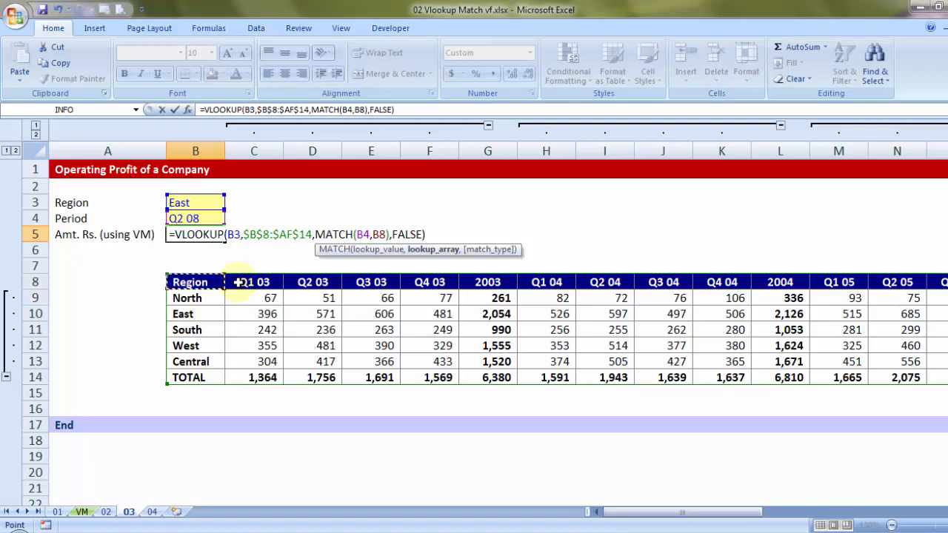
{"action": "key", "text": "ctrl+shift+Right"}
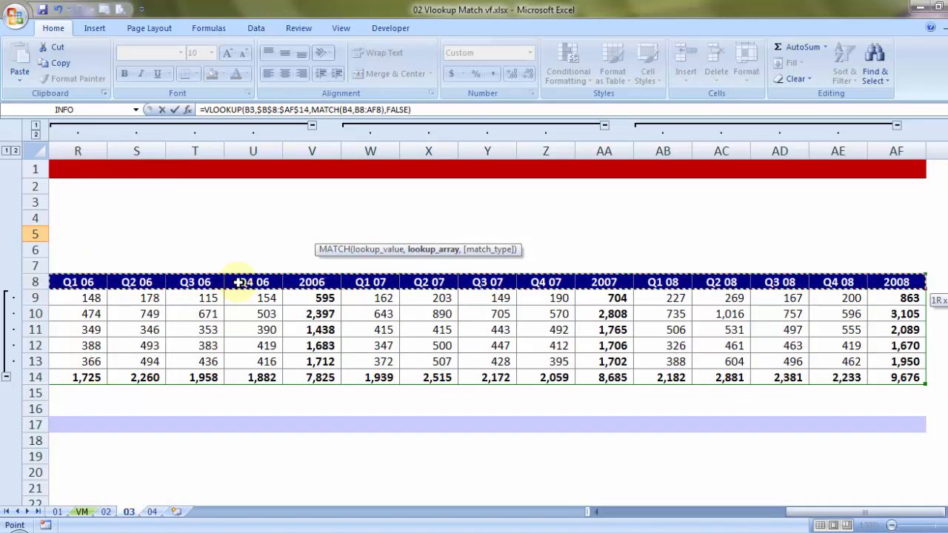
{"action": "key", "text": "F4"}
{"action": "type", "text": ",0"}
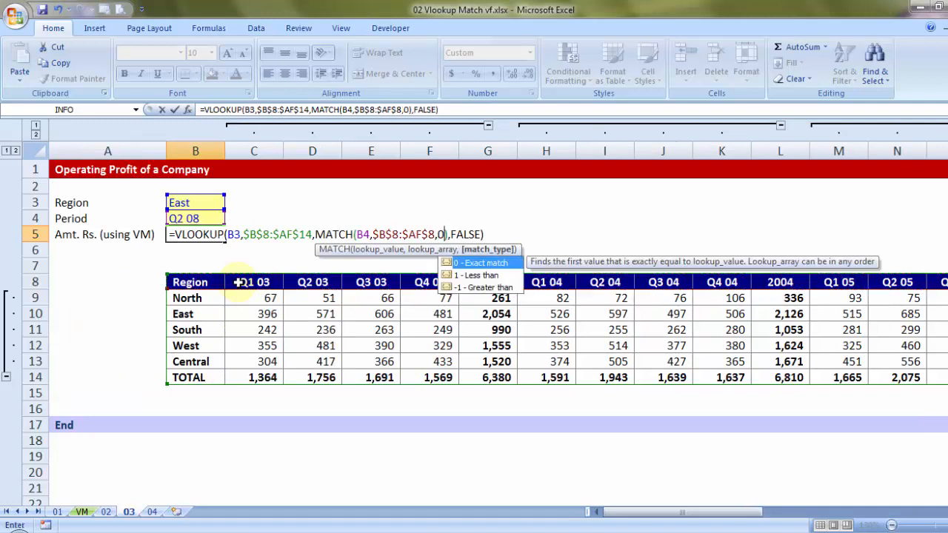
{"action": "double_click", "coordinate": [360, 234]}
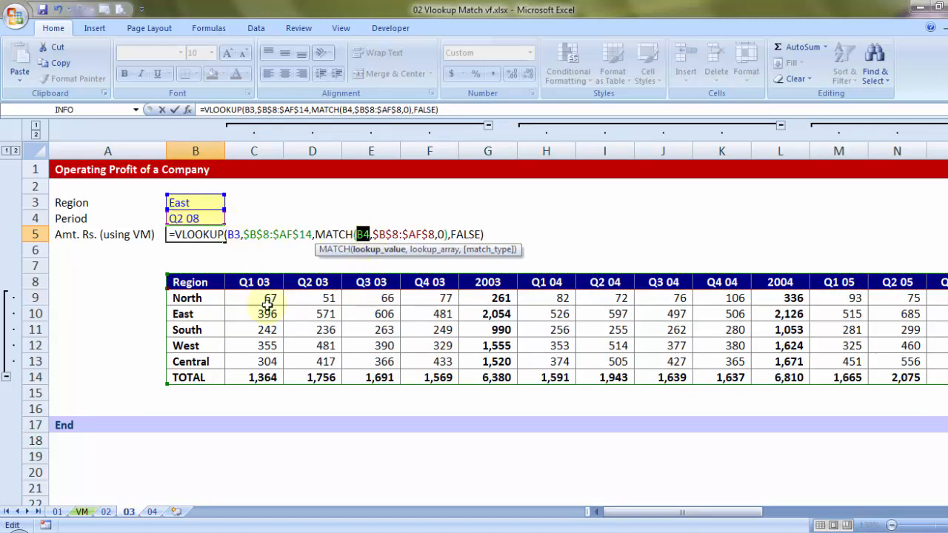
{"action": "double_click", "coordinate": [441, 234]}
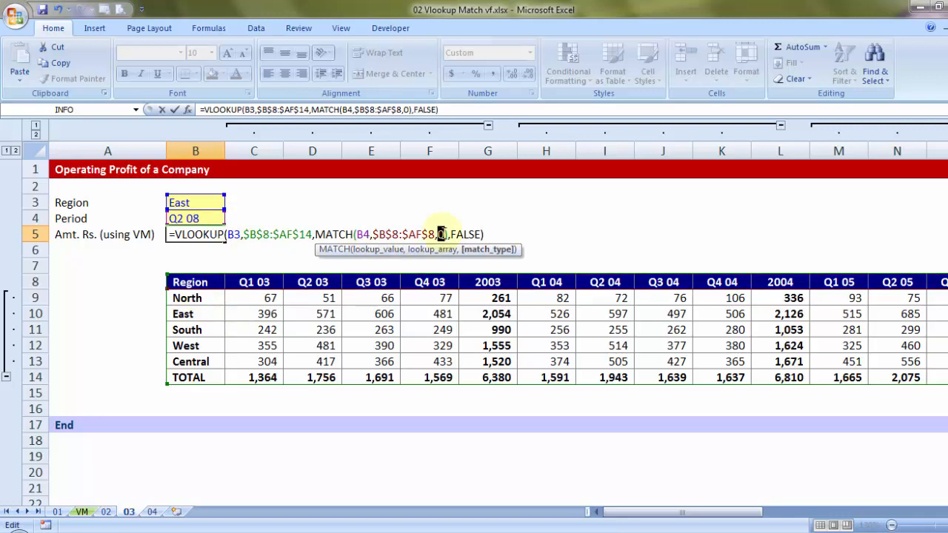
- Commit the VLOOKUP and MATCH formula in B5 and test it with the Period in B4 set to 2005
{"action": "key", "text": "Return"}
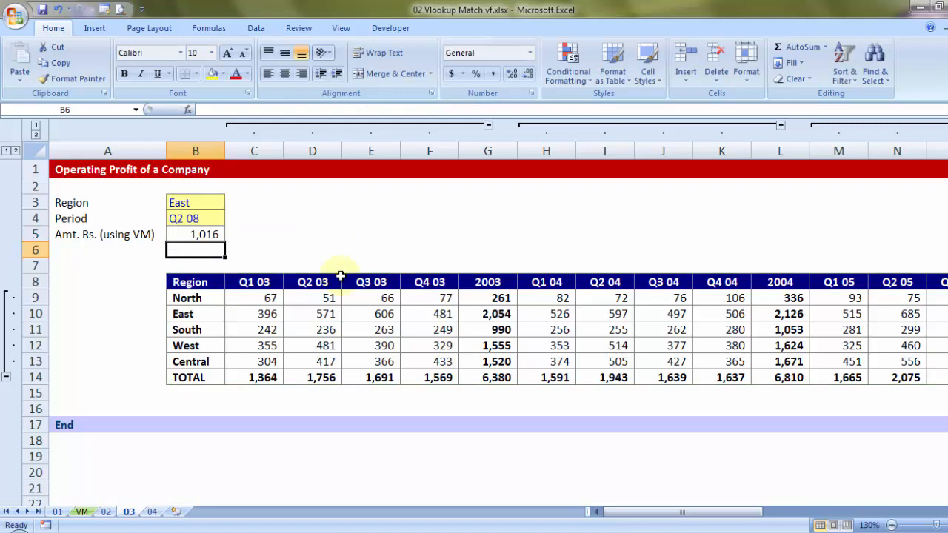
{"action": "left_click", "coordinate": [195, 221]}
{"action": "left_click", "coordinate": [231, 219]}
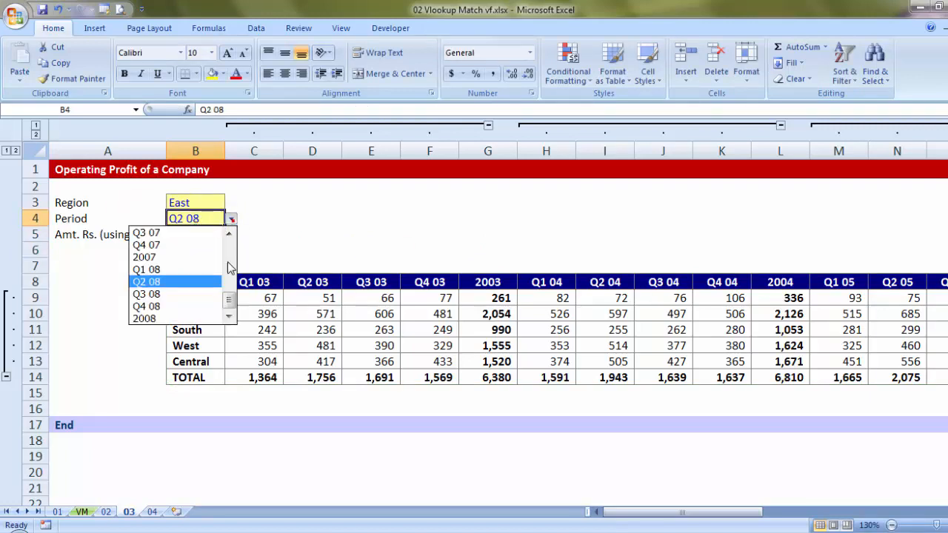
{"action": "left_click_drag", "start_coordinate": [229, 298], "coordinate": [220, 275]}
{"action": "left_click", "coordinate": [189, 257]}
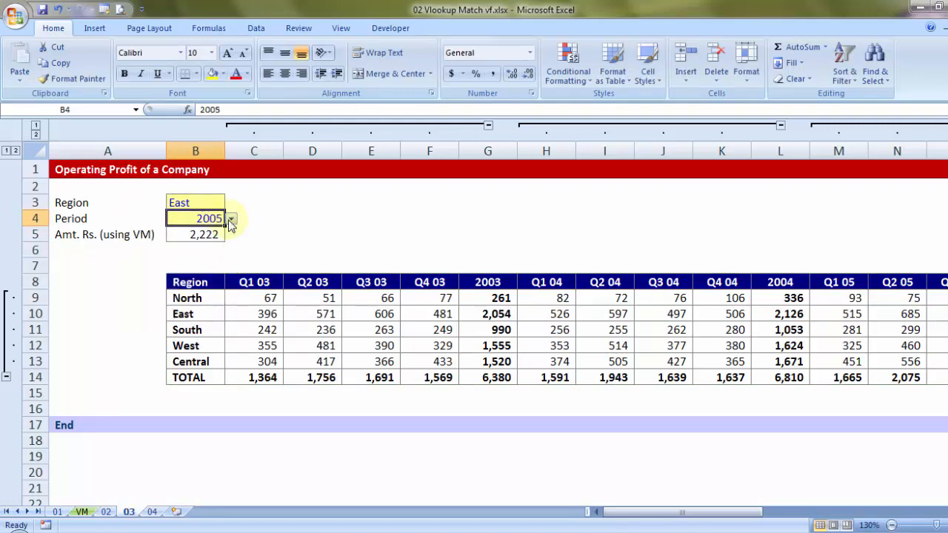
- Test the formula with Central as the Region in B3, and switch the Region back to East
{"action": "left_click", "coordinate": [202, 202]}
{"action": "left_click", "coordinate": [232, 203]}
{"action": "left_click", "coordinate": [197, 265]}
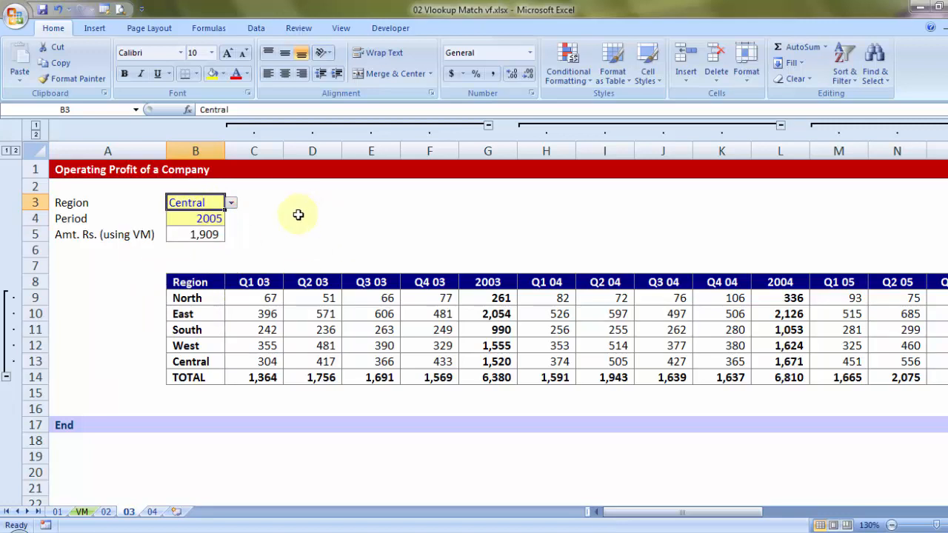
{"action": "left_click", "coordinate": [231, 203]}
{"action": "left_click", "coordinate": [189, 225]}
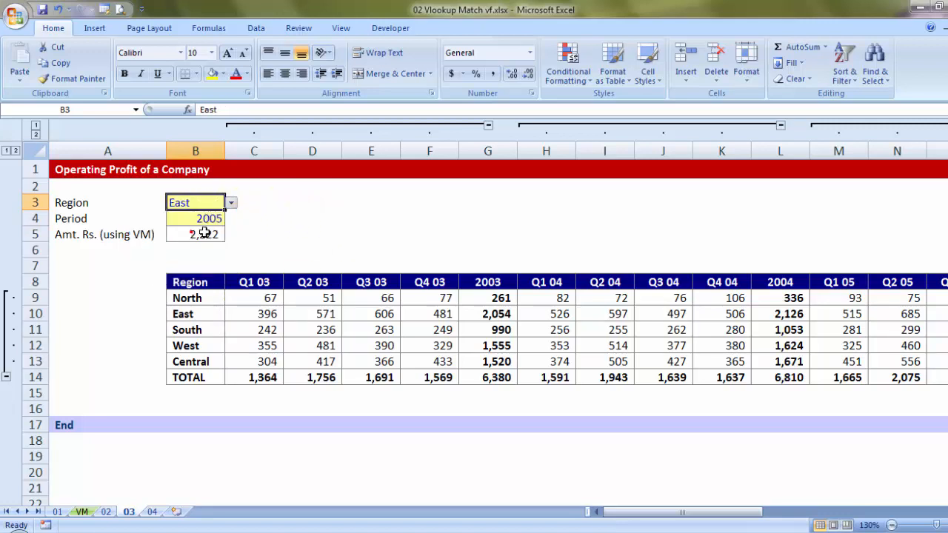
- Add a List data validation to cell D3 with the region names =$B$9:$B$14 as its source
{"action": "left_click", "coordinate": [303, 201]}
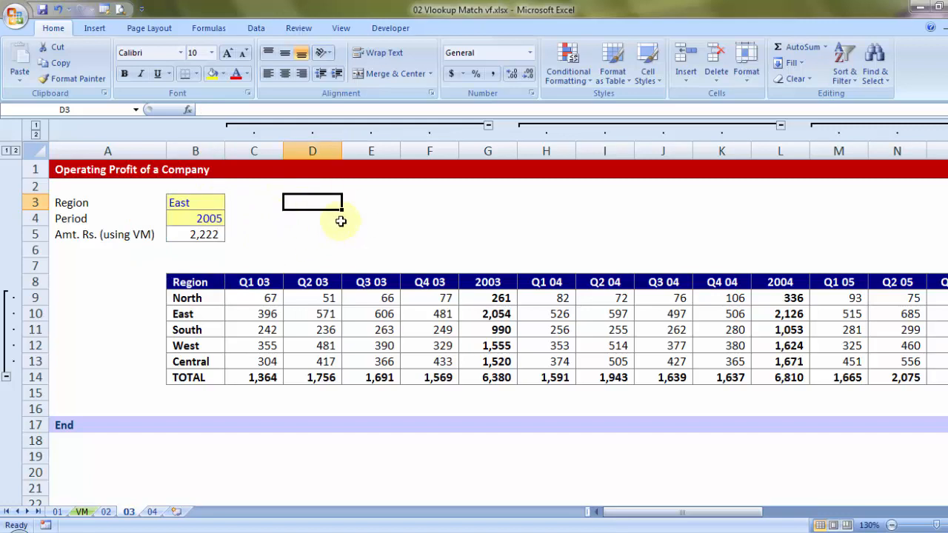
{"action": "left_click", "coordinate": [259, 28]}
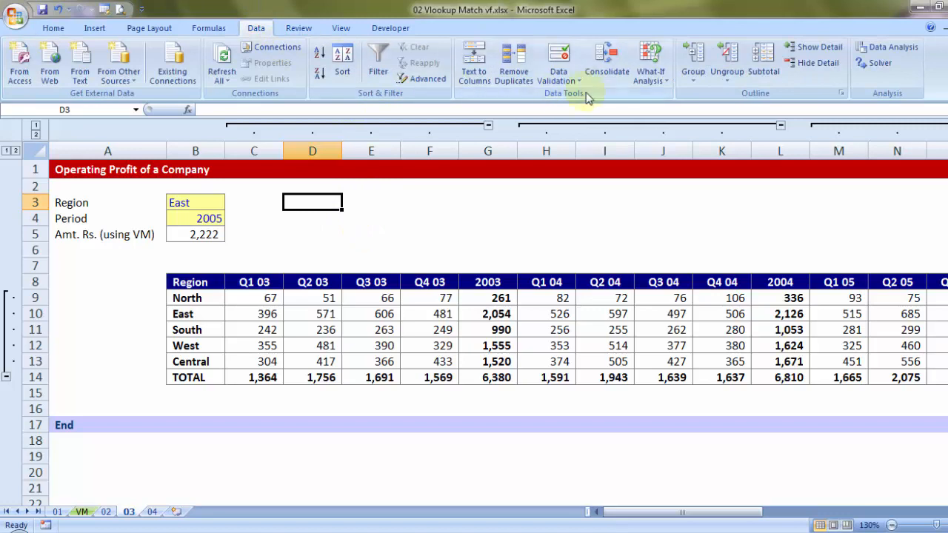
{"action": "left_click", "coordinate": [560, 77]}
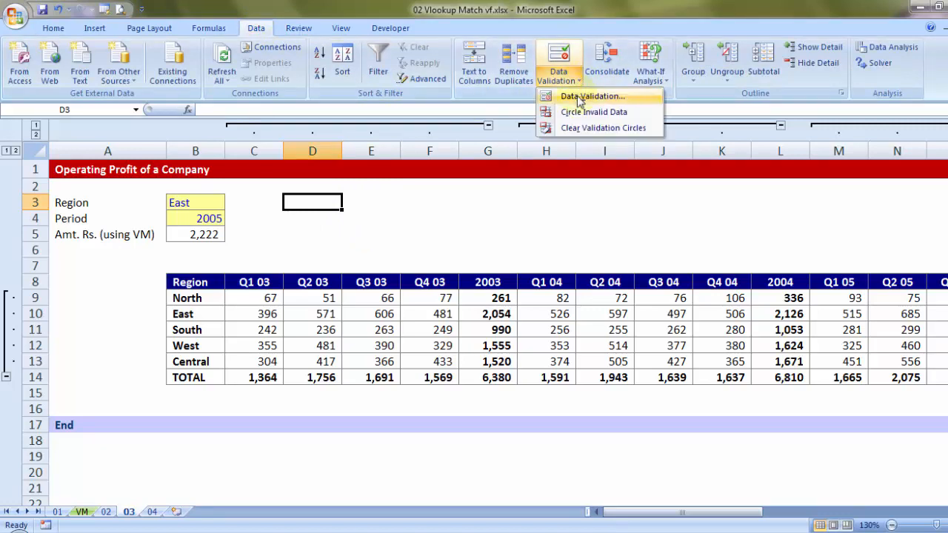
{"action": "left_click", "coordinate": [579, 102]}
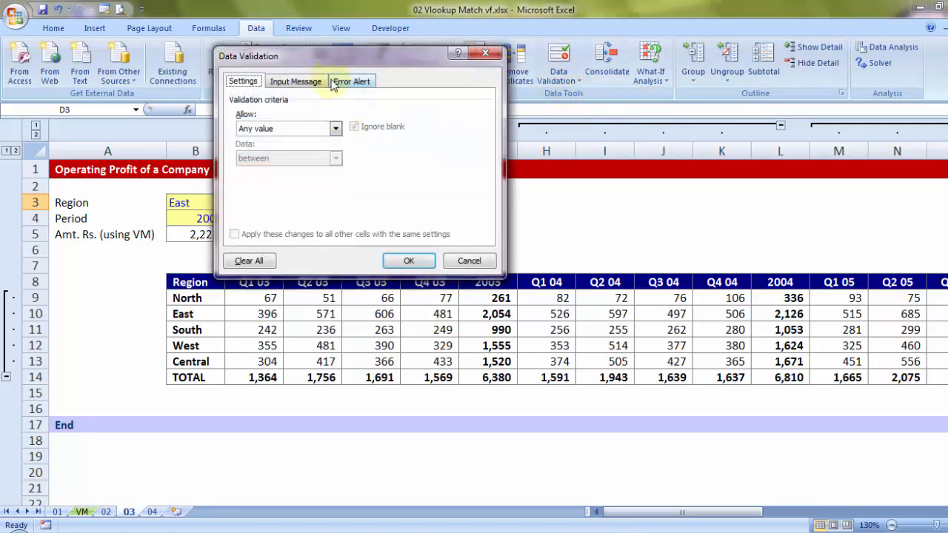
{"action": "left_click_drag", "start_coordinate": [326, 59], "coordinate": [537, 42]}
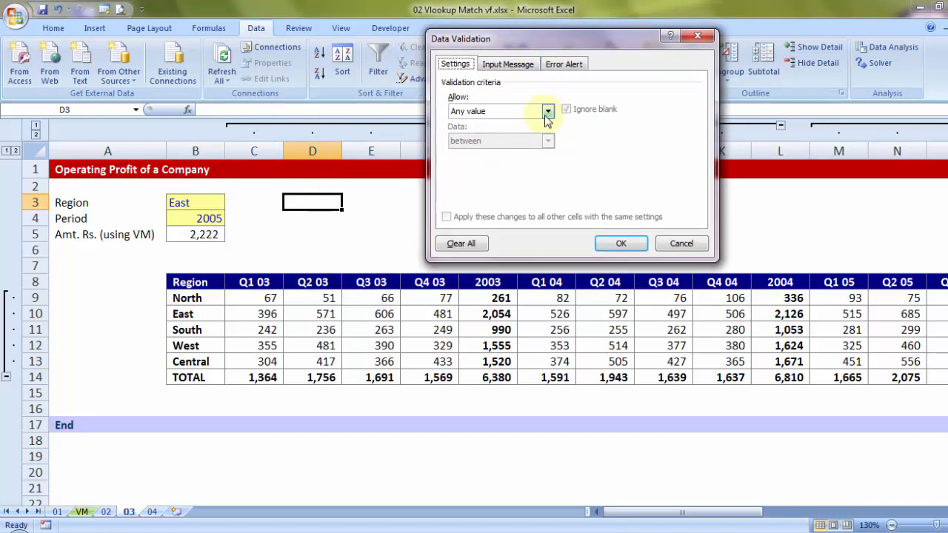
{"action": "left_click", "coordinate": [546, 112]}
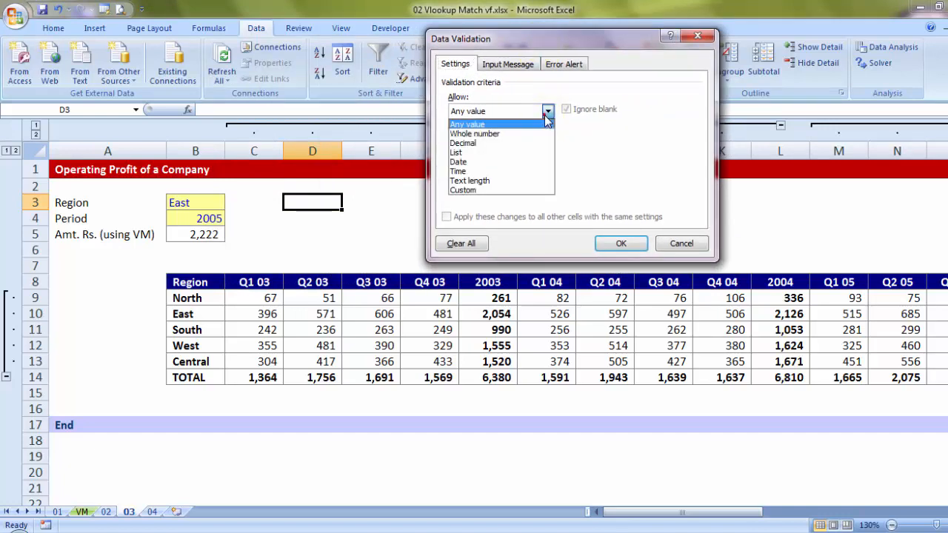
{"action": "left_click", "coordinate": [466, 152]}
{"action": "left_click", "coordinate": [462, 169]}
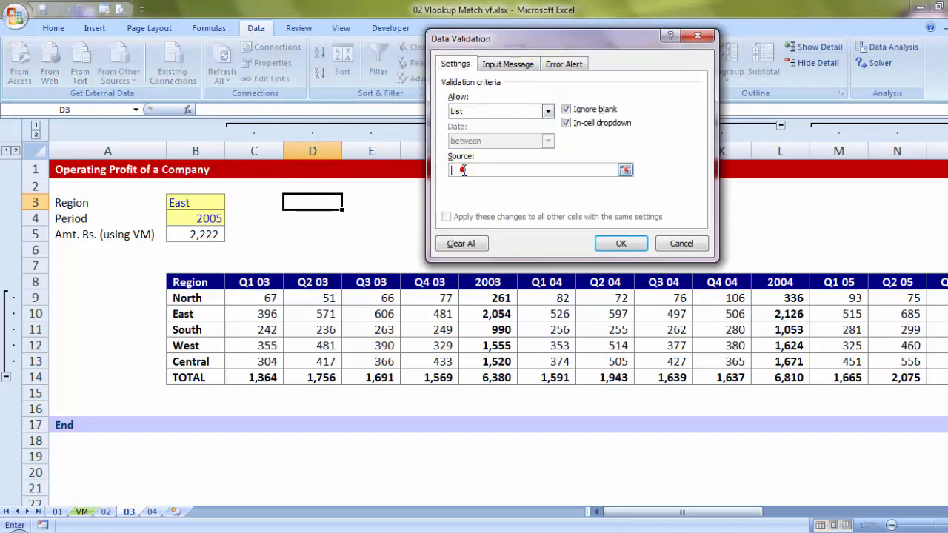
{"action": "left_click", "coordinate": [203, 299]}
{"action": "left_click_drag", "start_coordinate": [201, 308], "coordinate": [191, 376]}
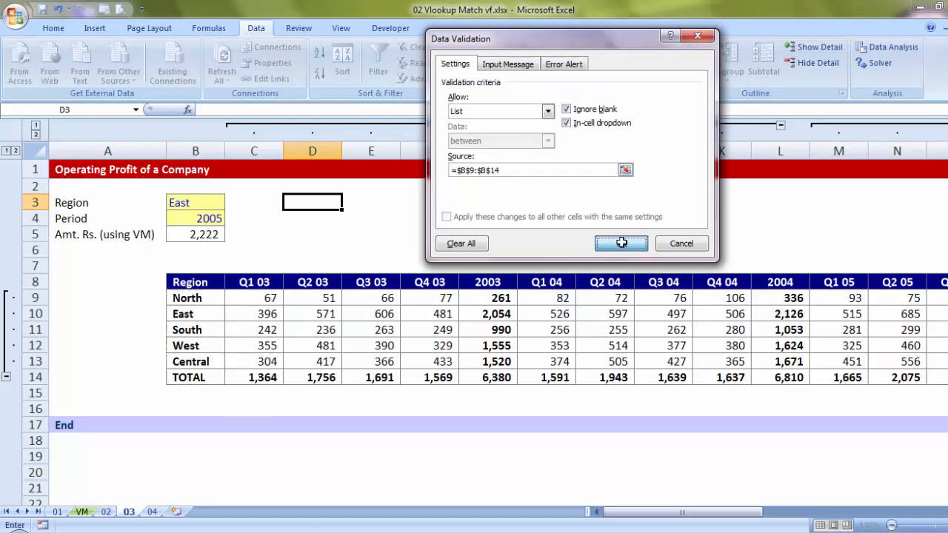
{"action": "left_click", "coordinate": [620, 242]}
- Choose West from the list in D3, set the Region in B3 to West, and check the B5 formula
{"action": "left_click", "coordinate": [348, 205]}
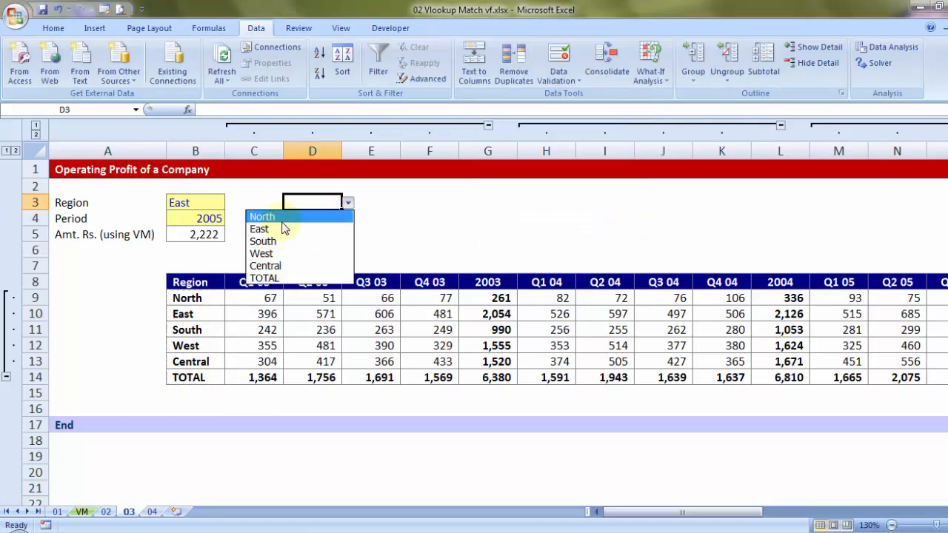
{"action": "left_click", "coordinate": [278, 252]}
{"action": "left_click", "coordinate": [206, 201]}
{"action": "left_click", "coordinate": [231, 202]}
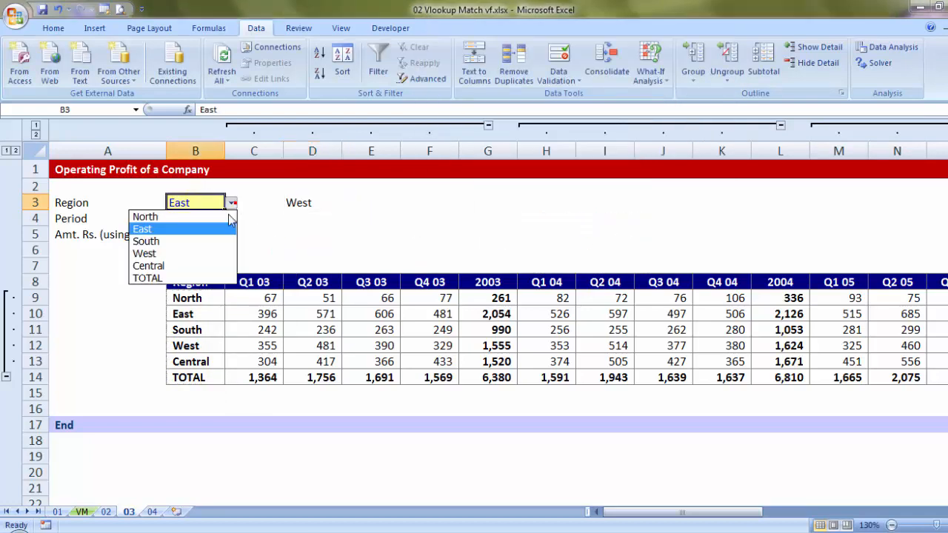
{"action": "left_click", "coordinate": [185, 251]}
{"action": "left_click", "coordinate": [205, 234]}
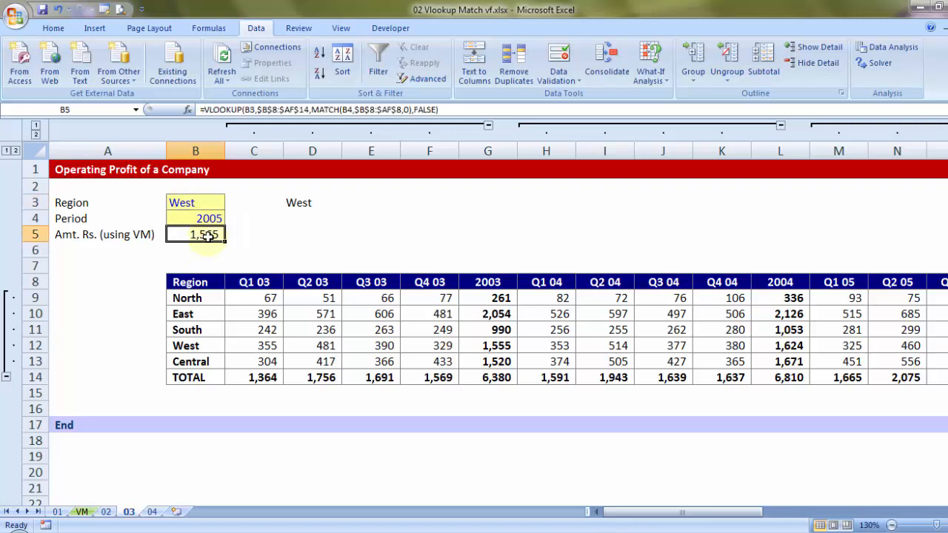
- Enter the note 2x2 in D5 and highlight the table's region column B8:B14 and period headers C8:G8
{"action": "left_click", "coordinate": [313, 233]}
{"action": "type", "text": "2x2"}
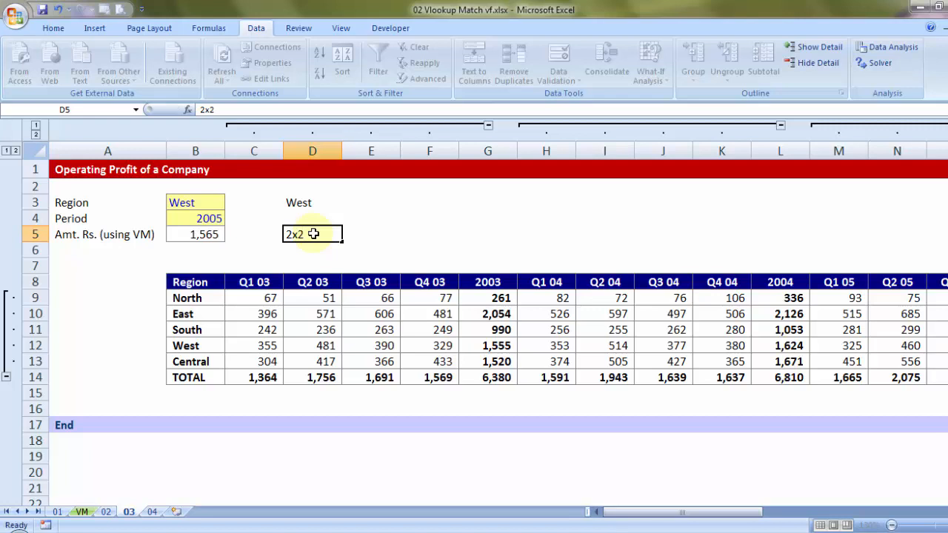
{"action": "key", "text": "Tab"}
{"action": "left_click_drag", "start_coordinate": [188, 282], "coordinate": [181, 378]}
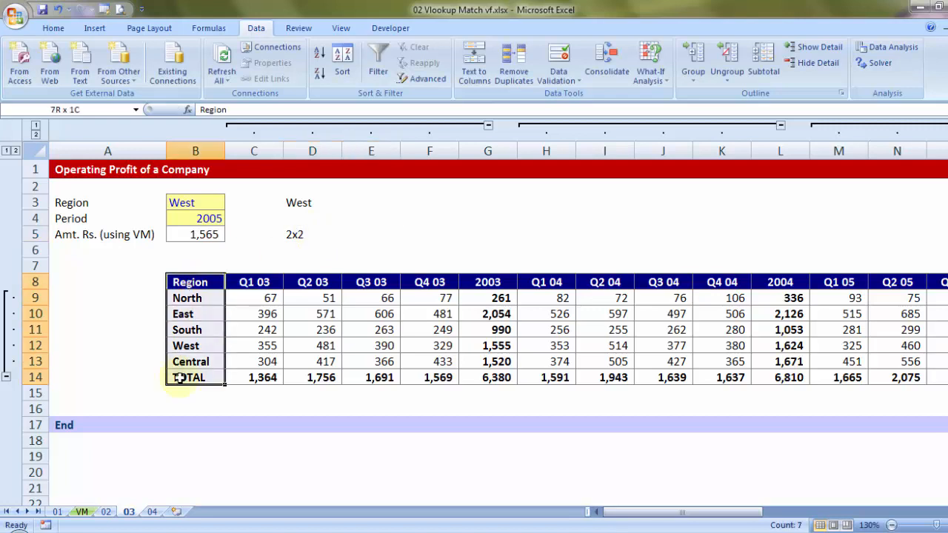
{"action": "left_click_drag", "start_coordinate": [254, 277], "coordinate": [493, 282]}
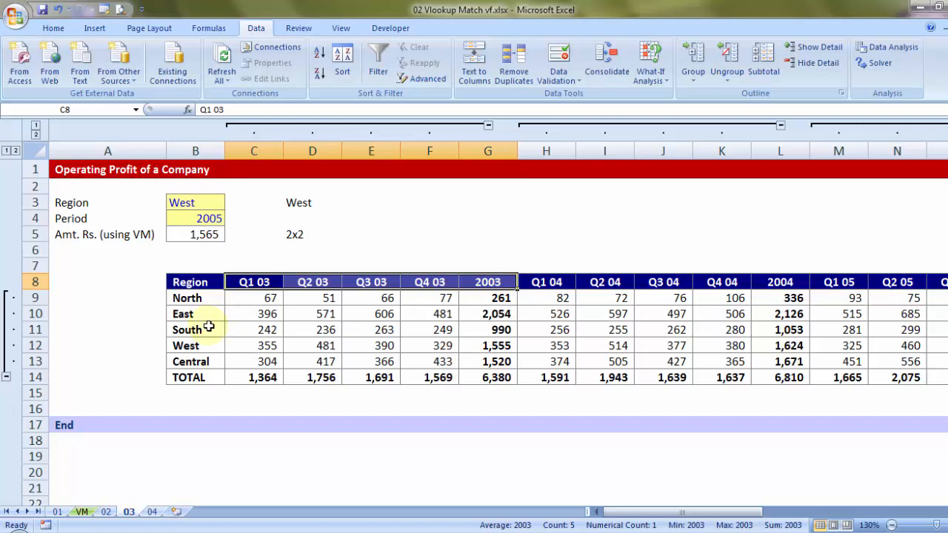
- Restart the formula in B5 as a VLOOKUP with the region cell B3 as its lookup value
{"action": "left_click", "coordinate": [198, 234]}
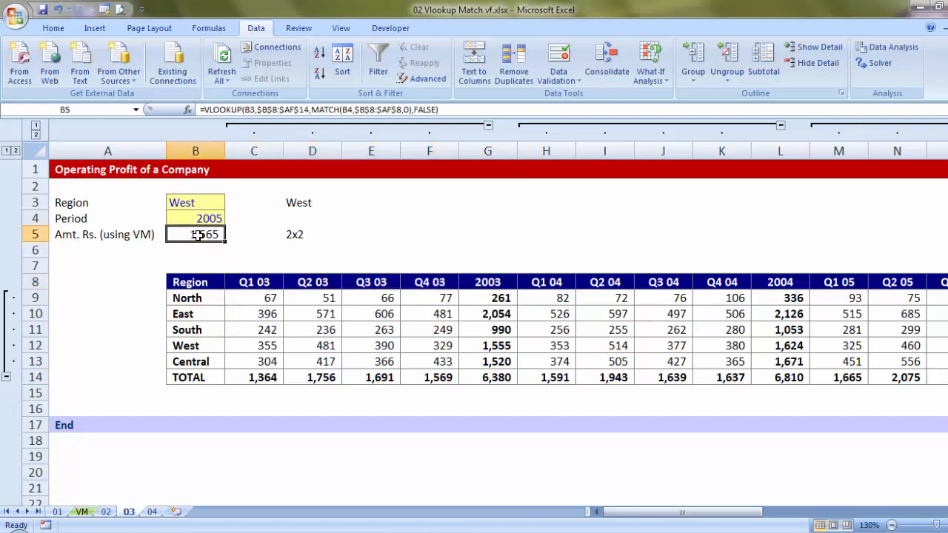
{"action": "type", "text": "="}
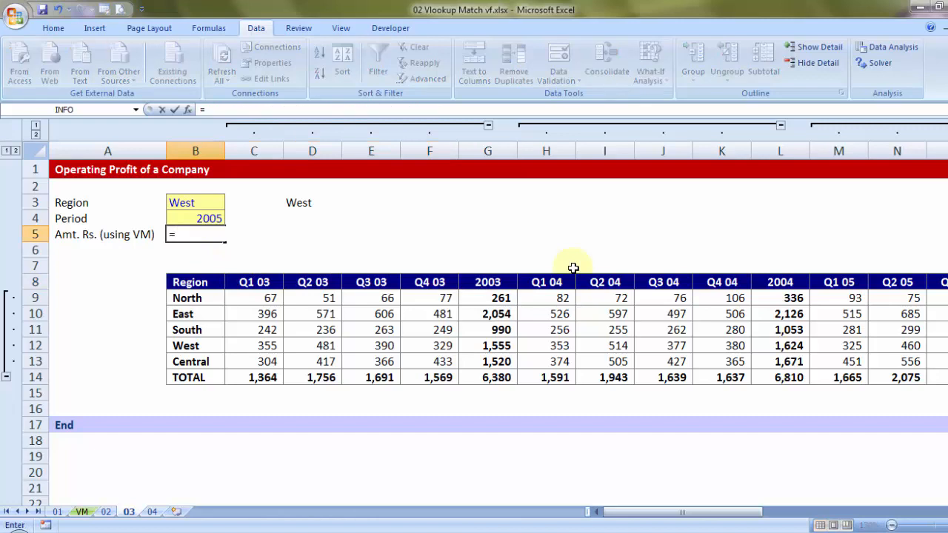
{"action": "type", "text": "VLOOKUP("}
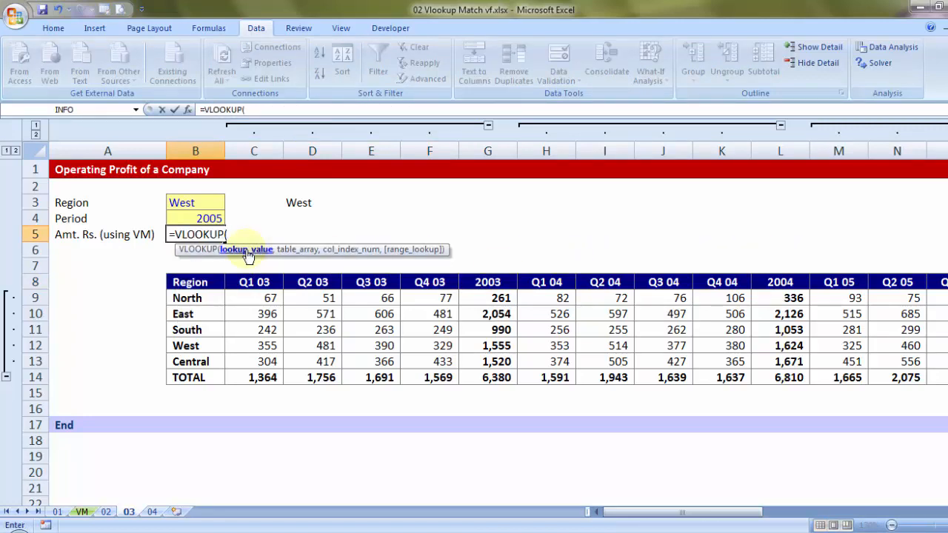
{"action": "left_click", "coordinate": [197, 214]}
{"action": "left_click", "coordinate": [201, 202]}
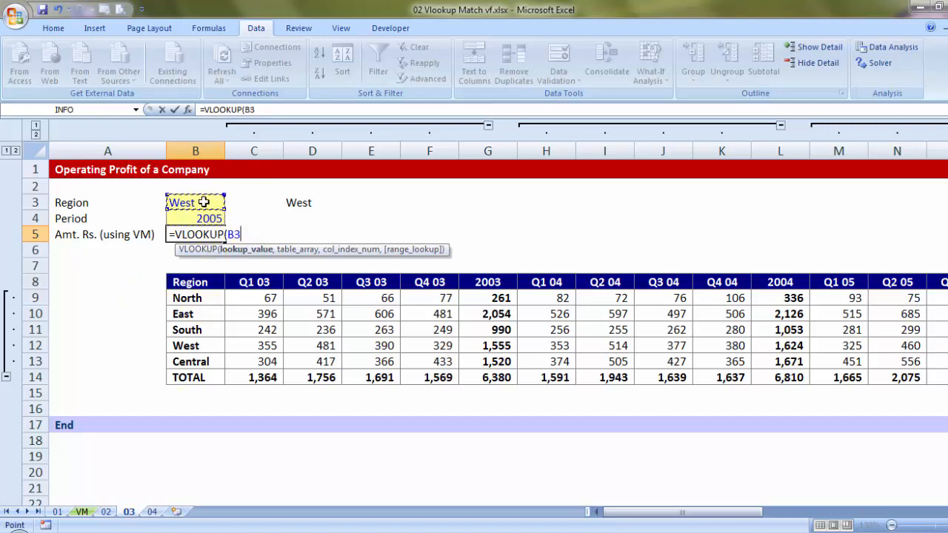
{"action": "type", "text": ","}
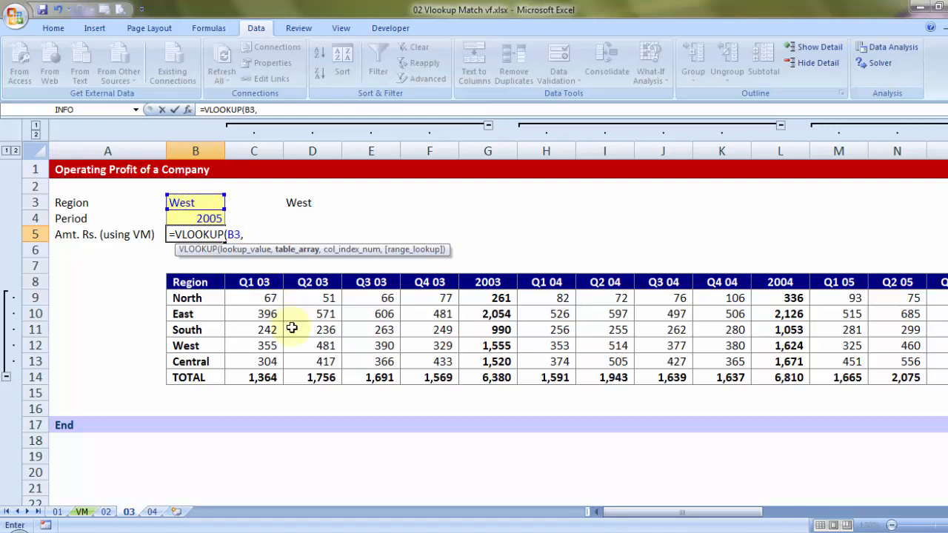
- Set the VLOOKUP table array to the whole profit table as the absolute range $B$8:$AF$14
{"action": "left_click", "coordinate": [214, 283]}
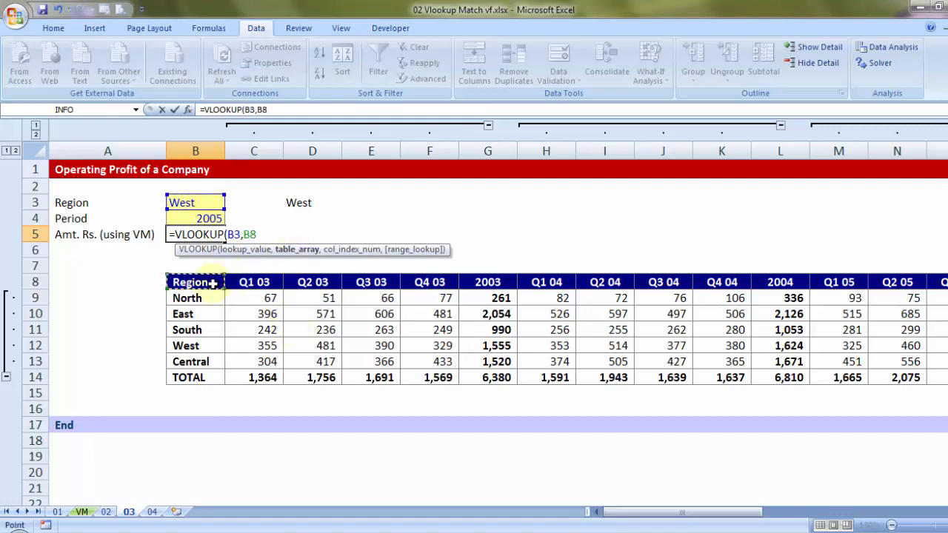
{"action": "key", "text": "ctrl+shift+Down"}
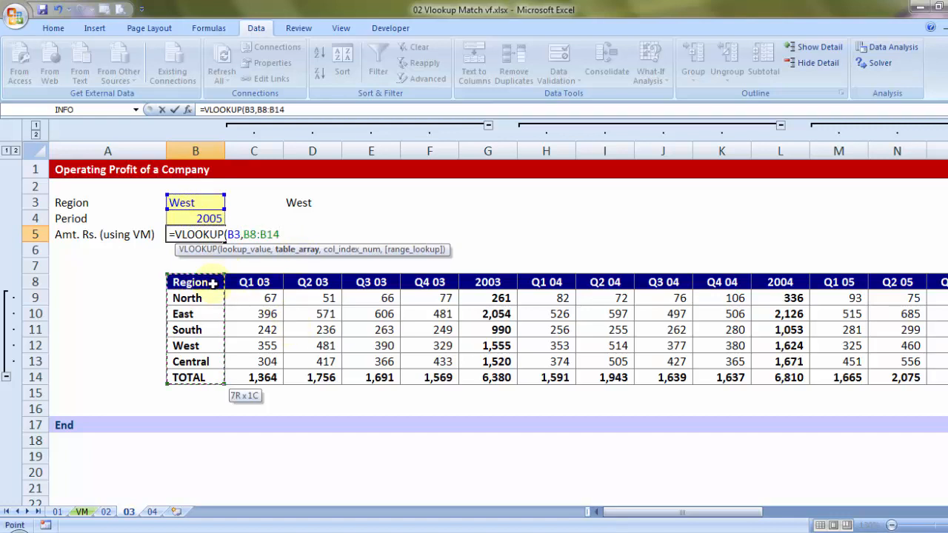
{"action": "key", "text": "ctrl+shift+Right"}
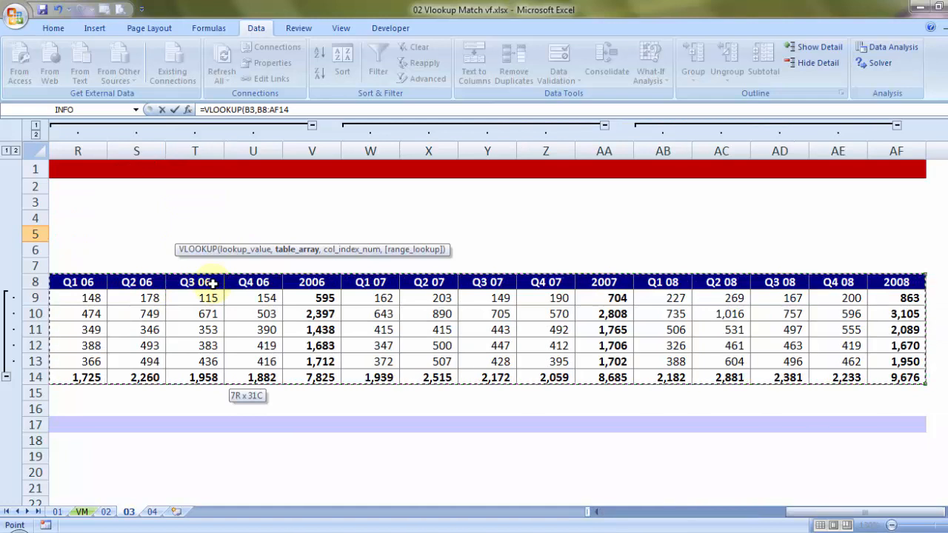
{"action": "key", "text": "F4"}
{"action": "type", "text": ","}
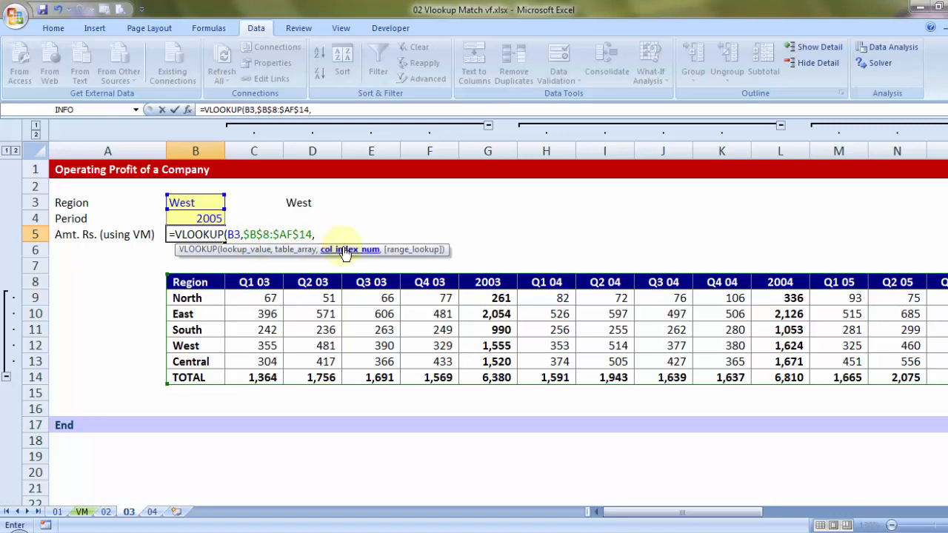
- Nest a MATCH function as the column index, with the period cell B4 as its lookup value
{"action": "type", "text": "matc"}
{"action": "key", "text": "Tab"}
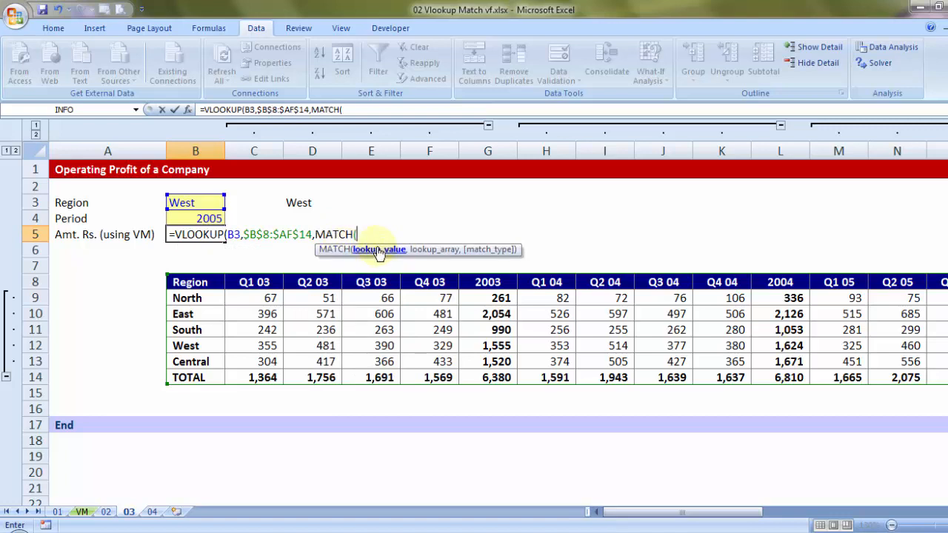
{"action": "left_click", "coordinate": [204, 220]}
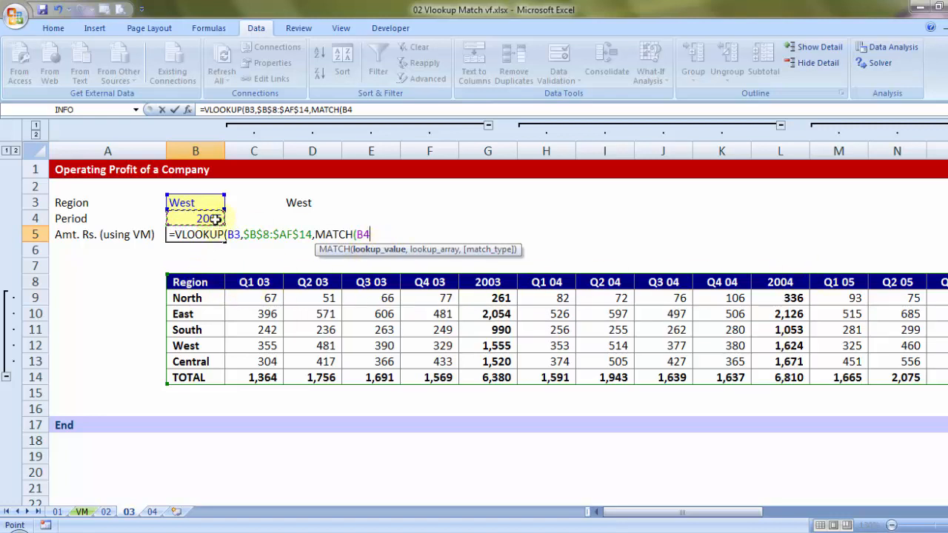
{"action": "type", "text": ","}
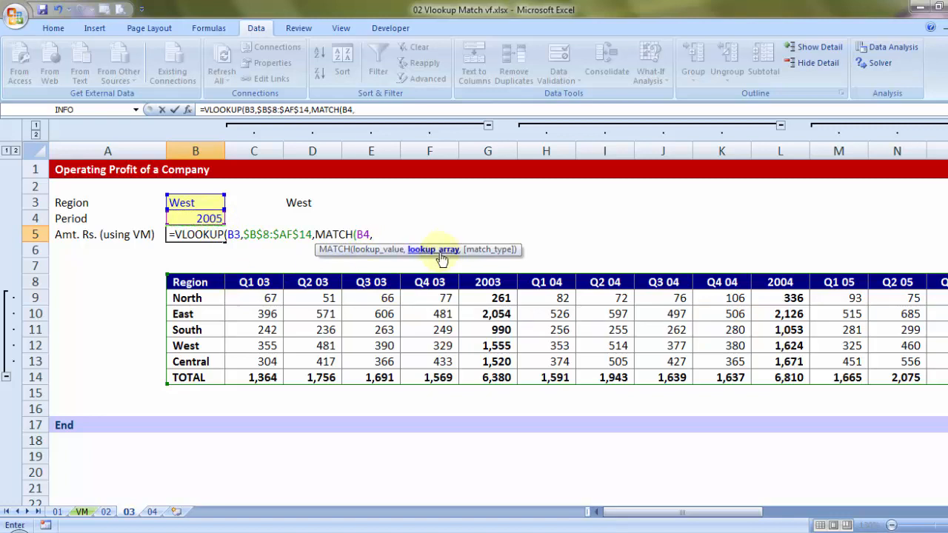
- Complete the nested MATCH with the absolute header row $B$8:$AF$8 as lookup array and match type 0
{"action": "left_click", "coordinate": [241, 281]}
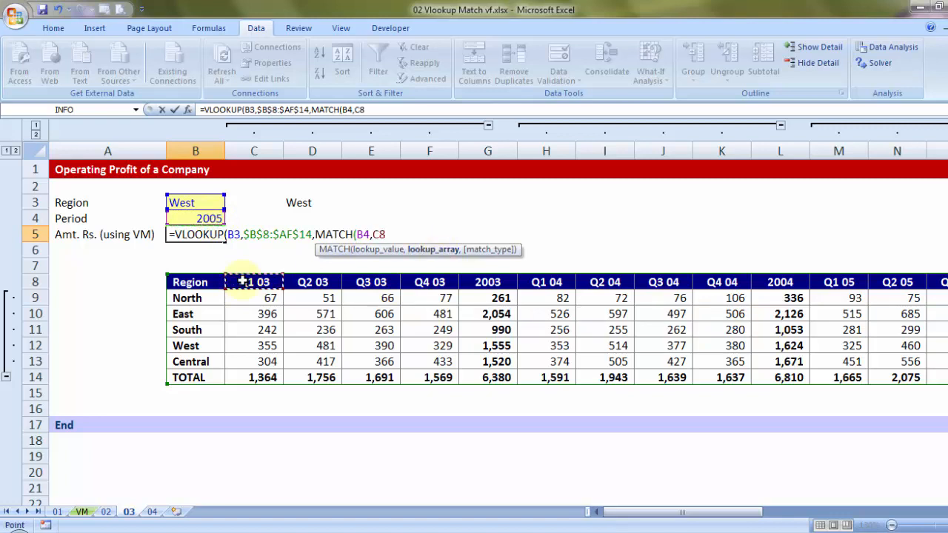
{"action": "key", "text": "Left"}
{"action": "key", "text": "ctrl+shift+Right"}
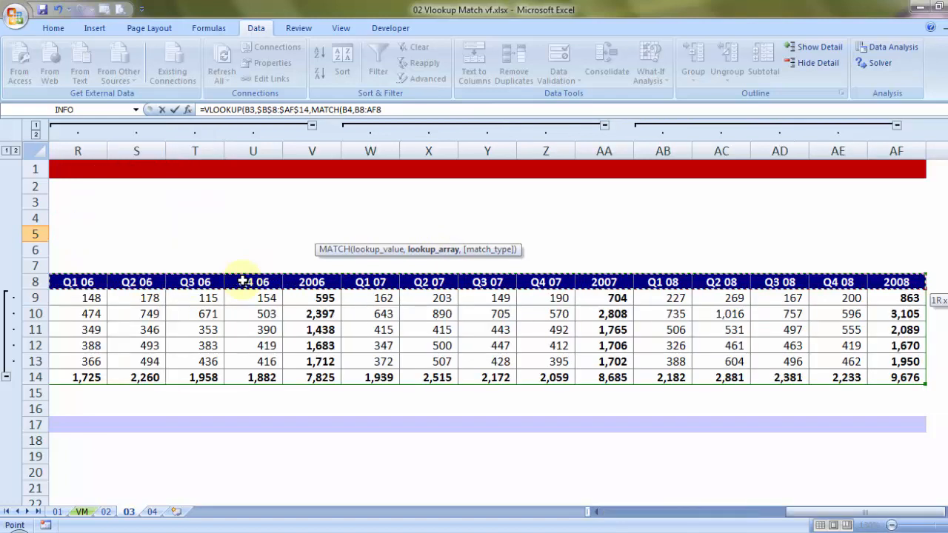
{"action": "key", "text": "F4"}
{"action": "type", "text": ","}
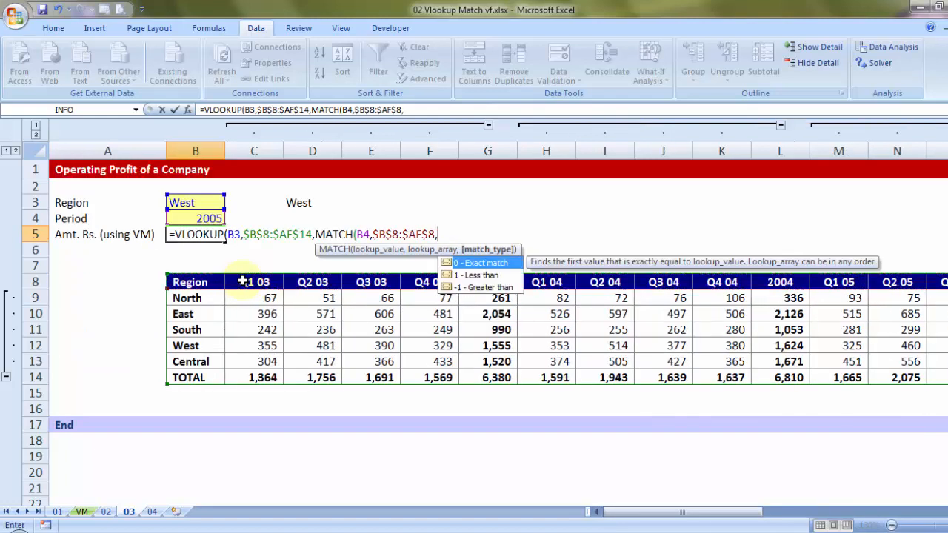
{"action": "type", "text": "0)"}
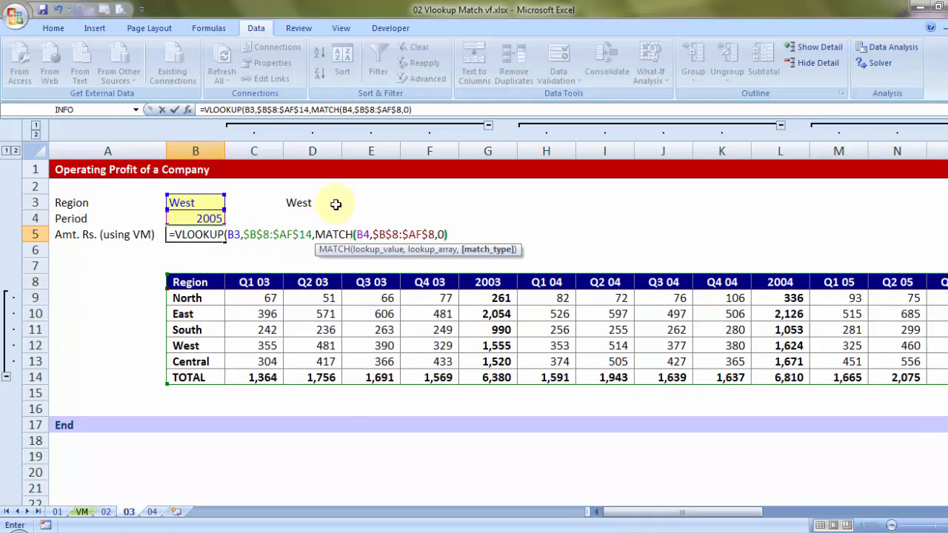
- Complete the VLOOKUP in B5 after the nested MATCH with FALSE (exact match) as its range lookup and enter the formula
{"action": "left_click_drag", "start_coordinate": [312, 235], "coordinate": [448, 235]}
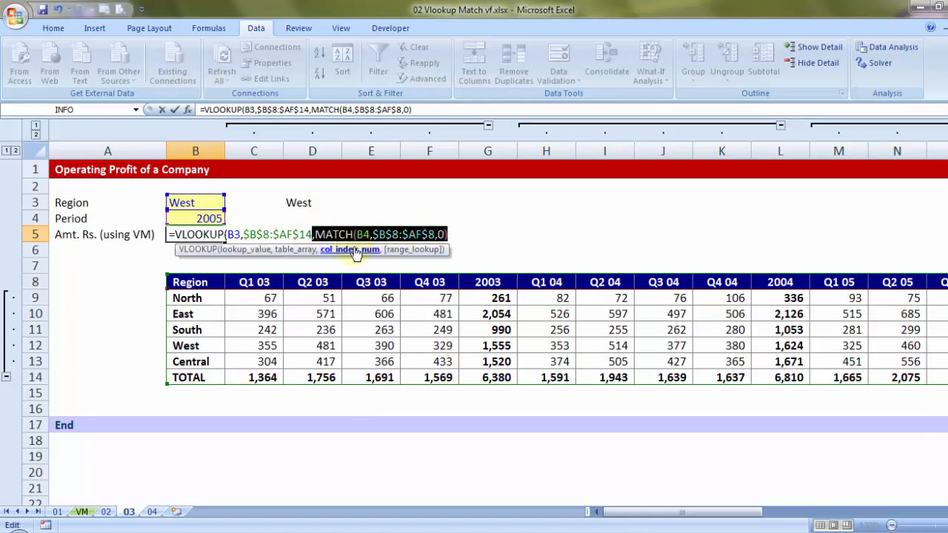
{"action": "left_click", "coordinate": [453, 235]}
{"action": "type", "text": ","}
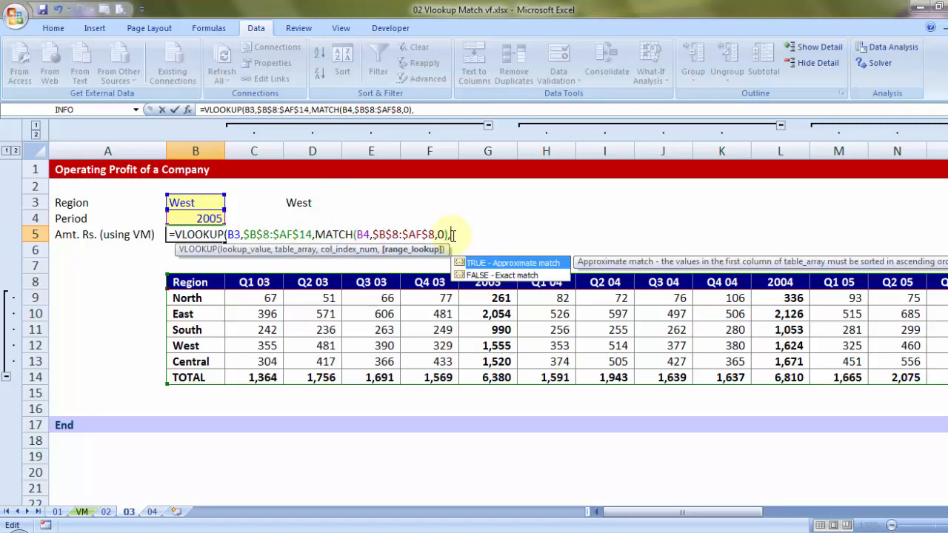
{"action": "key", "text": "Down"}
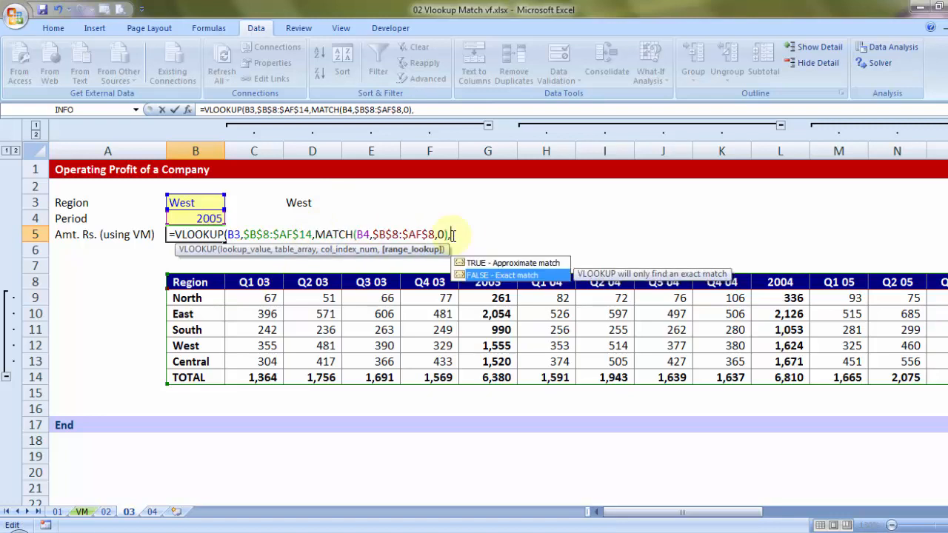
{"action": "key", "text": "Tab"}
{"action": "type", "text": ")"}
{"action": "key", "text": "Return"}
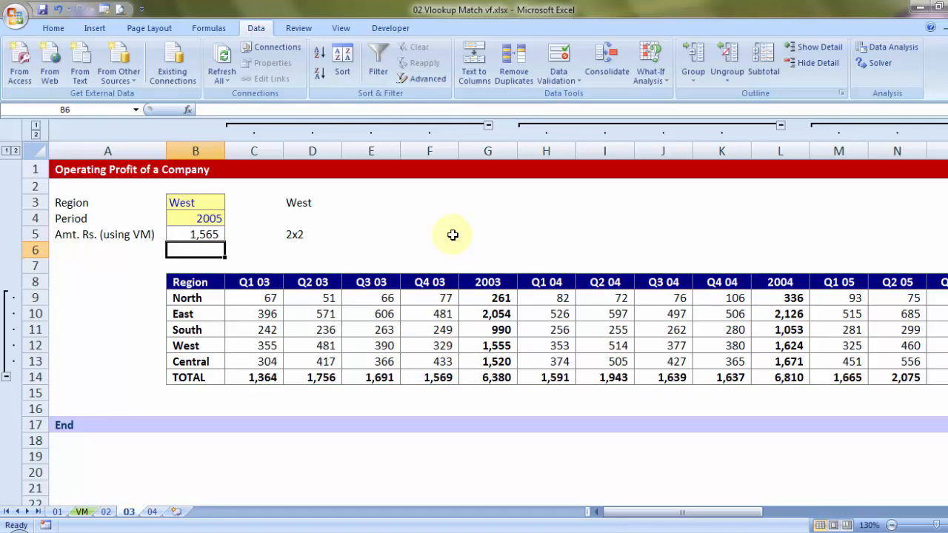
{"action": "left_click_drag", "start_coordinate": [256, 283], "coordinate": [830, 288]}
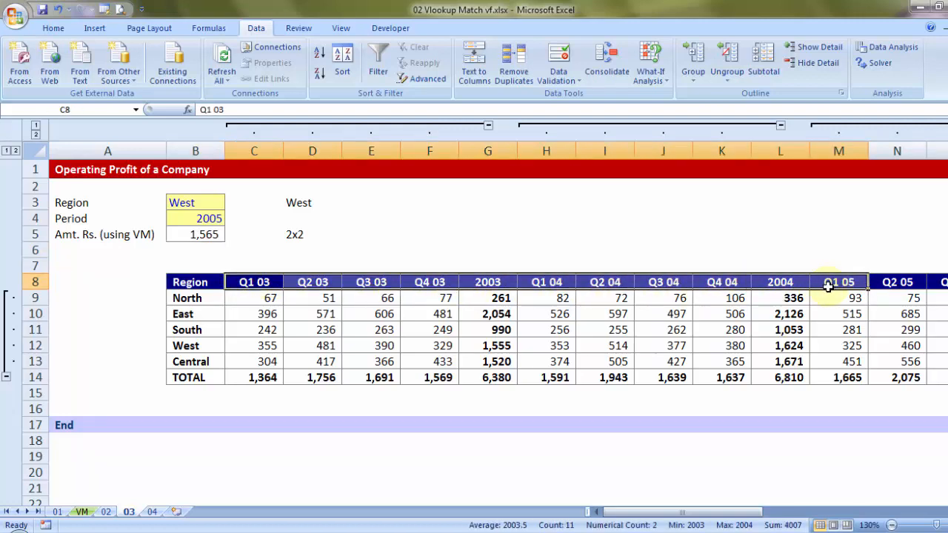
{"action": "left_click", "coordinate": [448, 255]}
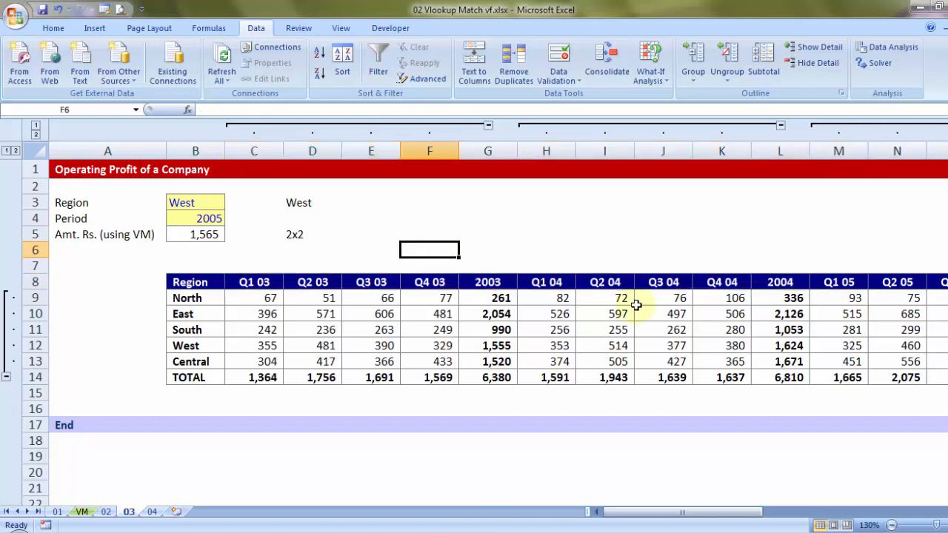